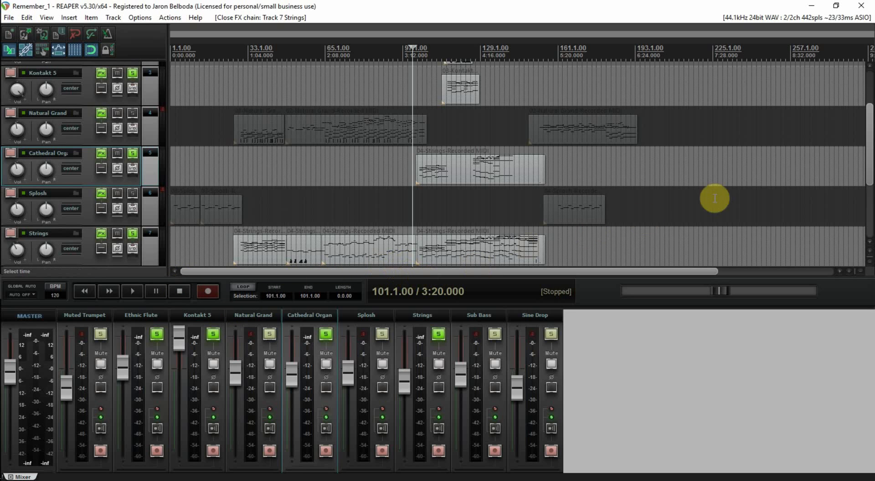
# Step: Open the Strings track's effects chain showing Xpand!2 and move its window clear of the clips
pyautogui.moveTo(871, 153); pyautogui.dragTo(872, 175)
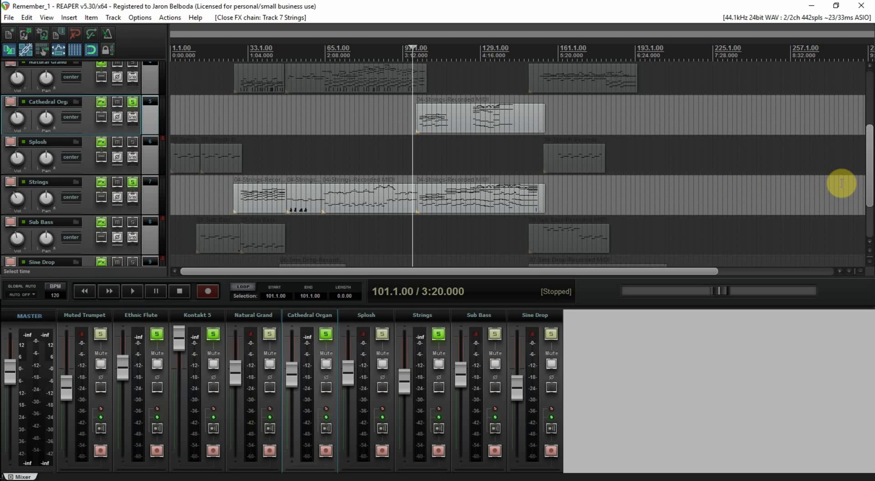
pyautogui.moveTo(869, 186); pyautogui.dragTo(872, 157)
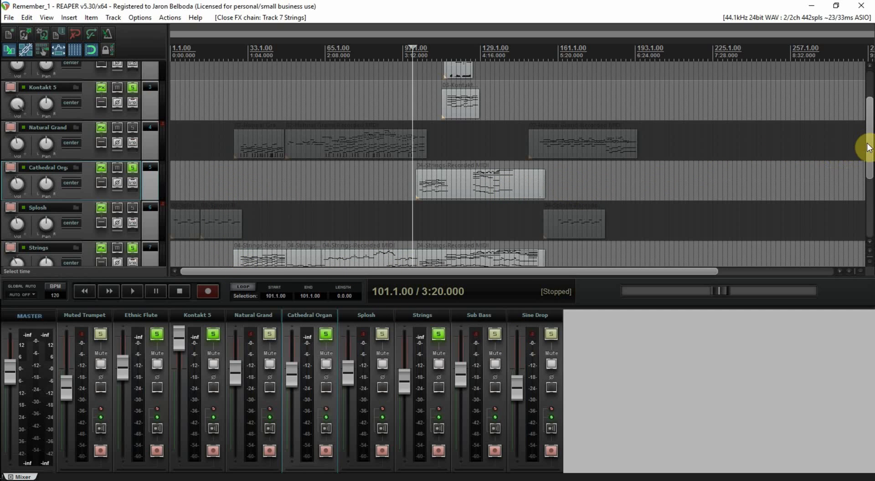
pyautogui.moveTo(870, 147); pyautogui.dragTo(871, 165)
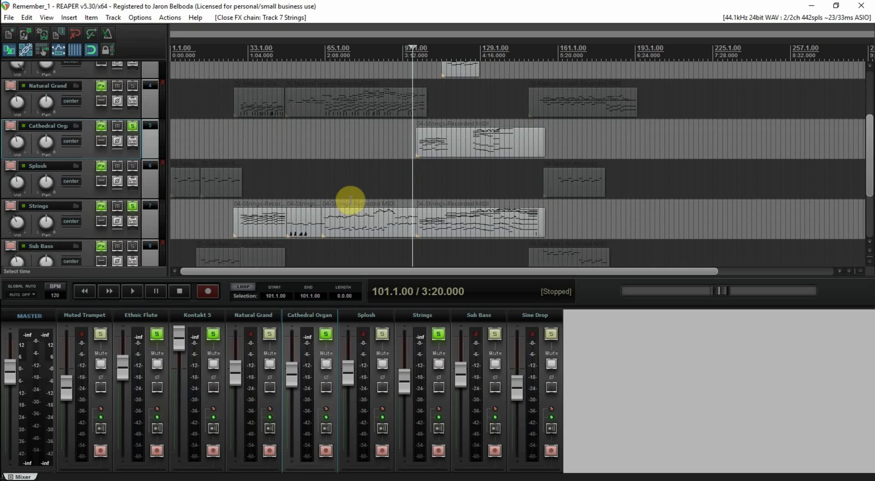
pyautogui.click(105, 207)
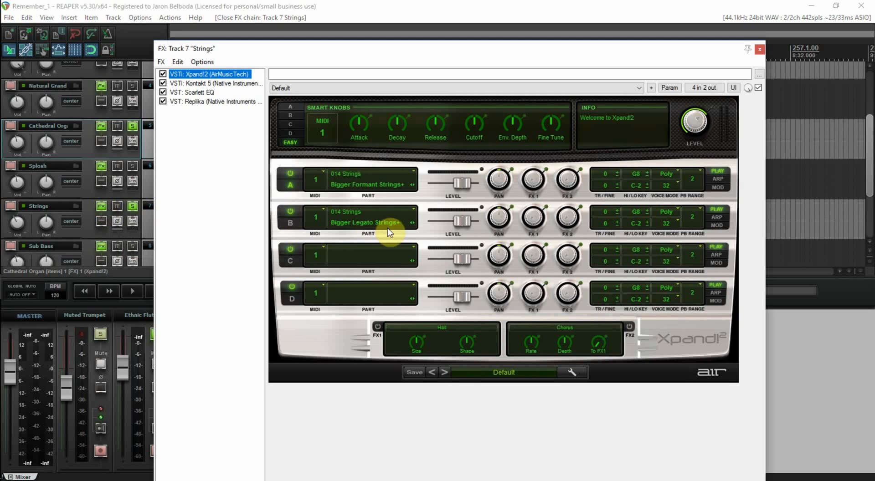
pyautogui.moveTo(458, 55); pyautogui.dragTo(560, 56)
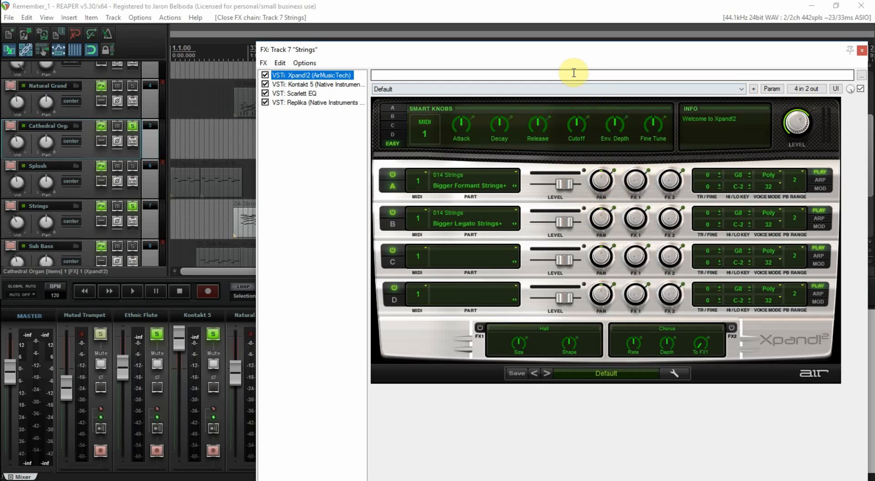
pyautogui.moveTo(568, 57); pyautogui.dragTo(567, 205)
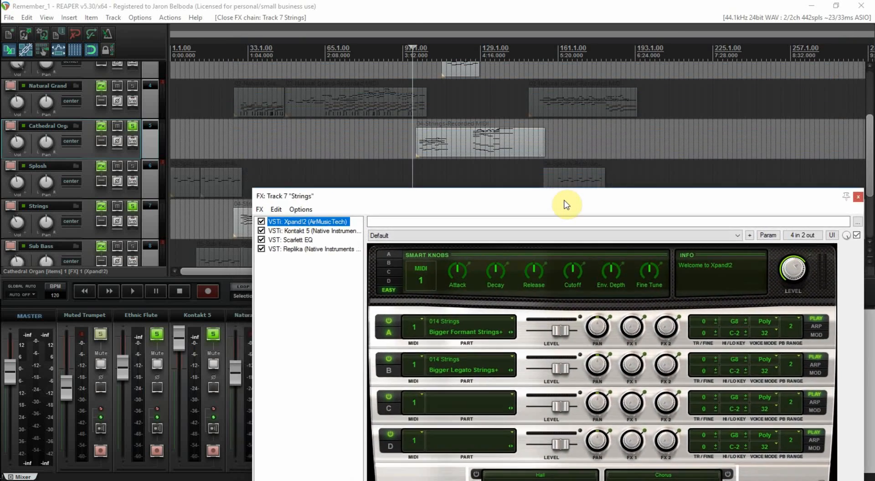
# Step: Start playback from bar 103 and bring the Strings track's Xpand!2 window fully back into view
pyautogui.click(418, 125)
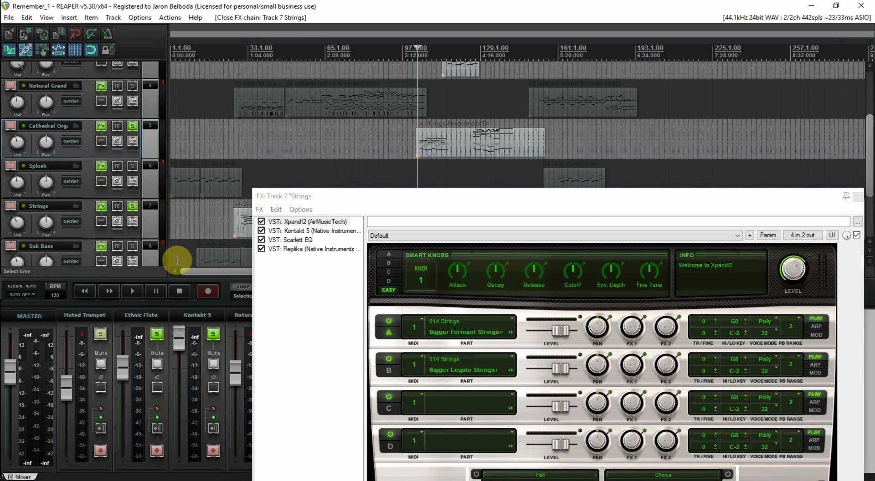
pyautogui.click(133, 290)
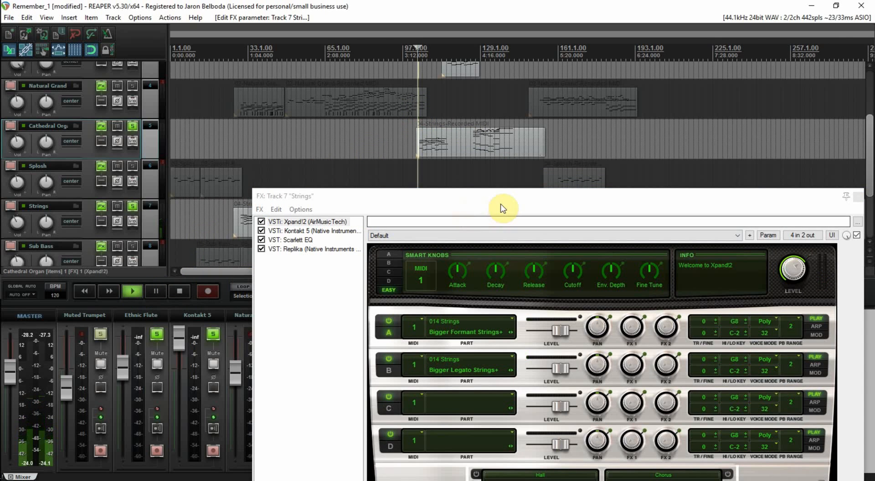
pyautogui.moveTo(503, 209); pyautogui.dragTo(488, 53)
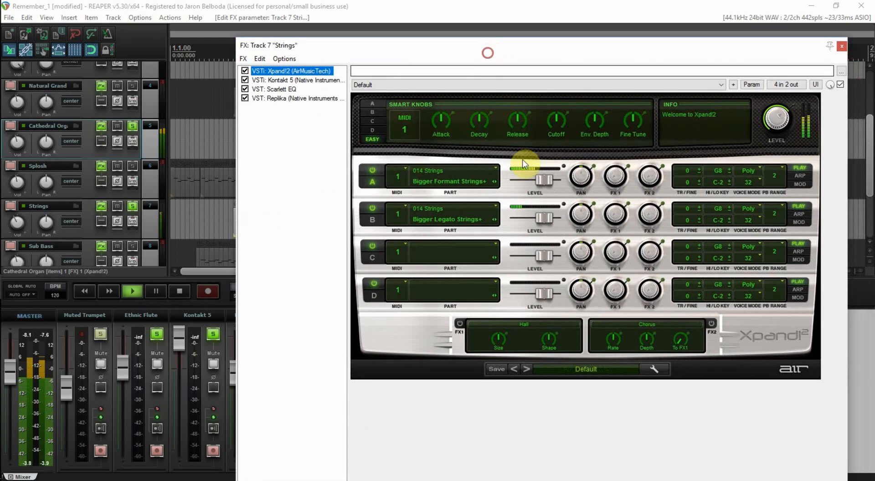
# Step: Pan the Bigger Legato Strings+ part of Xpand!2 slightly right during playback, and close the effects chain after stopping
pyautogui.click(581, 215)
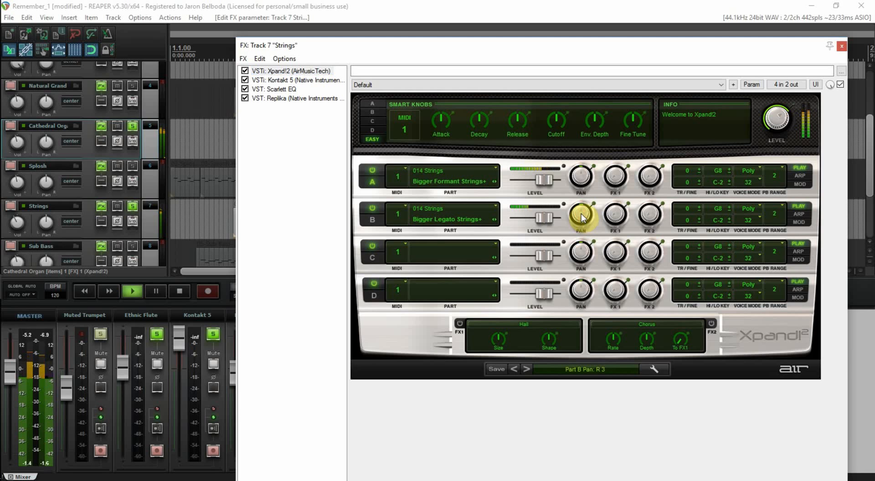
pyautogui.moveTo(581, 215); pyautogui.dragTo(583, 213)
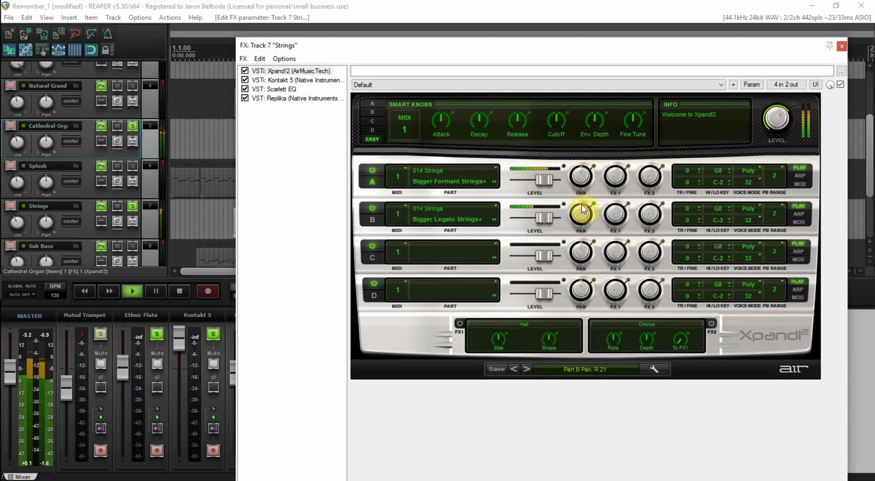
pyautogui.moveTo(582, 189); pyautogui.dragTo(581, 182)
pyautogui.moveTo(581, 217); pyautogui.dragTo(582, 216)
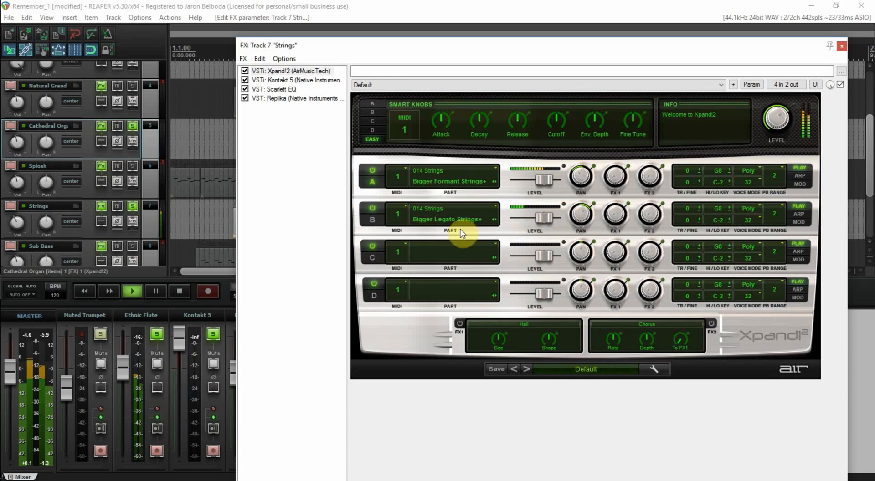
pyautogui.click(181, 292)
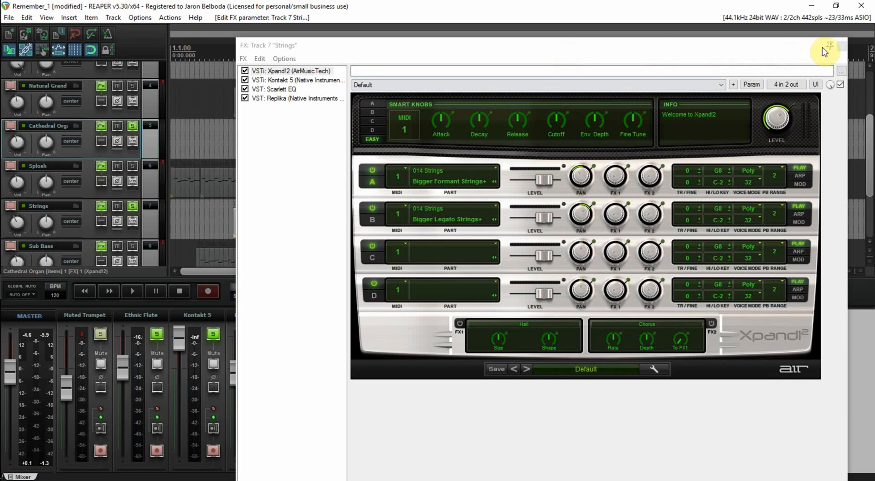
pyautogui.click(842, 47)
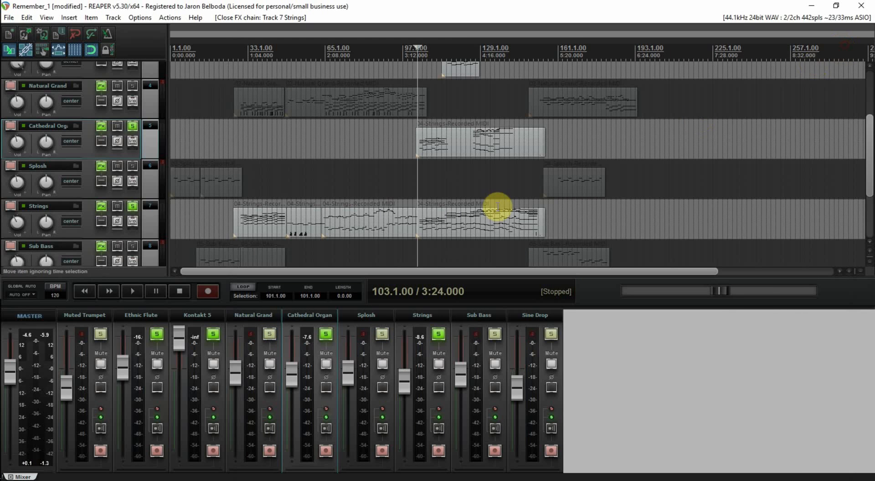
# Step: Unsolo Kontakt 5, Ethnic Flute and Cathedral Organ, and play the Strings track alone from bar 103
pyautogui.click(213, 334)
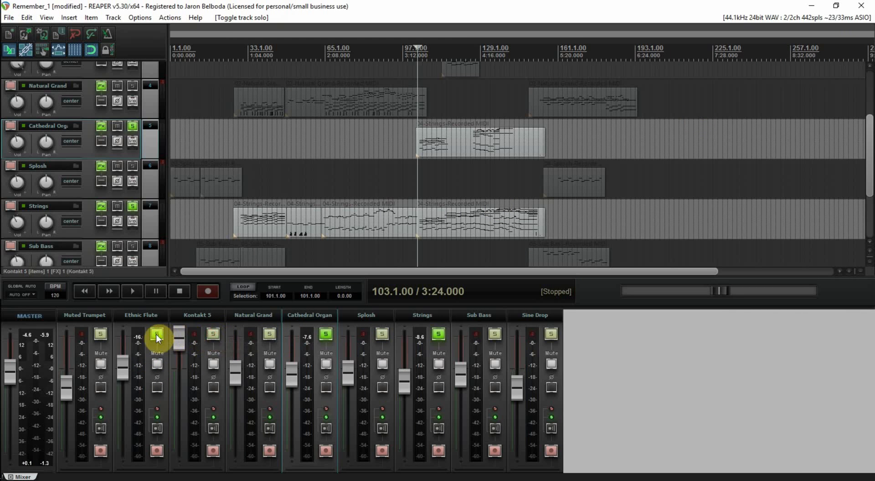
pyautogui.click(326, 334)
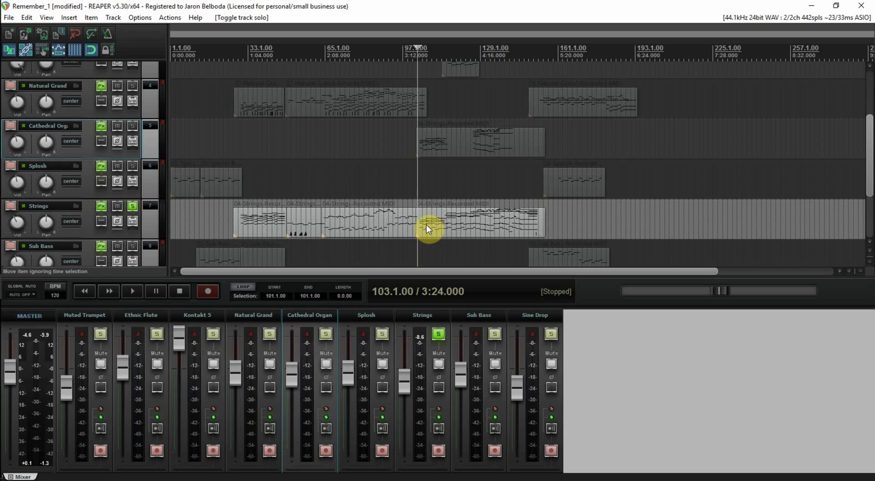
pyautogui.click(420, 203)
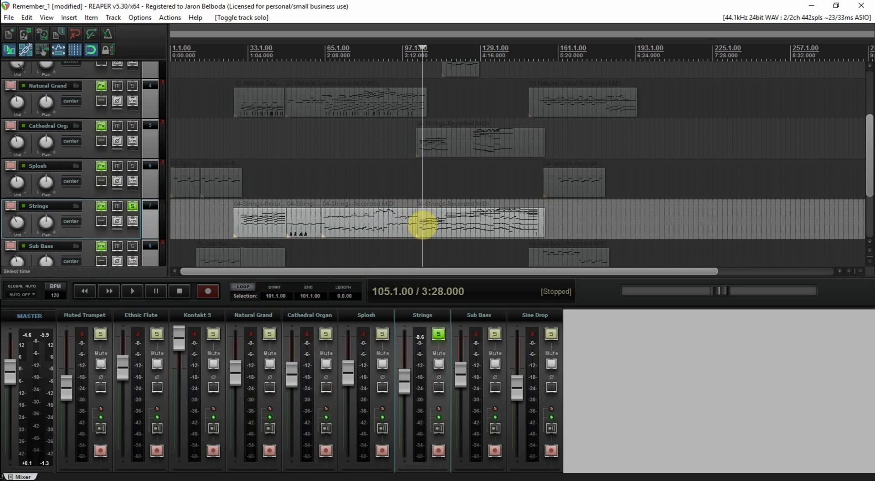
pyautogui.click(420, 194)
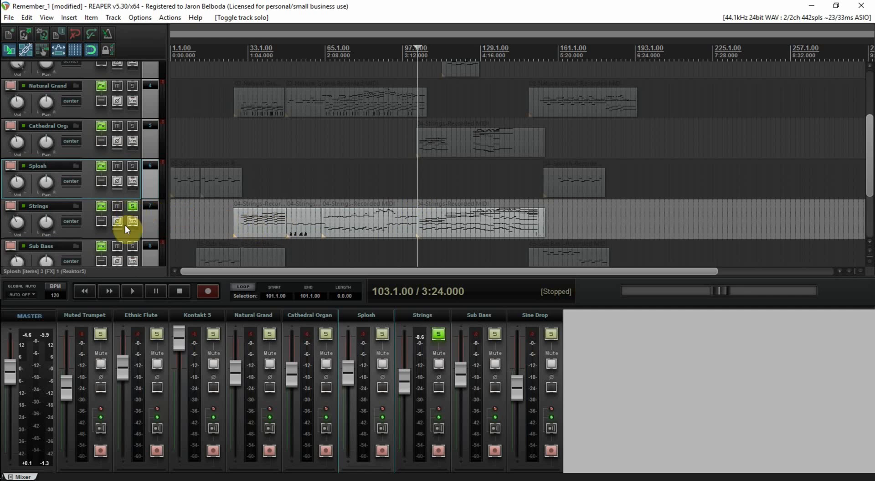
pyautogui.click(142, 291)
# Step: In the Strings track's Xpand!2, pan part A to L 100 and part B to R 100, and toggle the parts to compare them
pyautogui.click(101, 206)
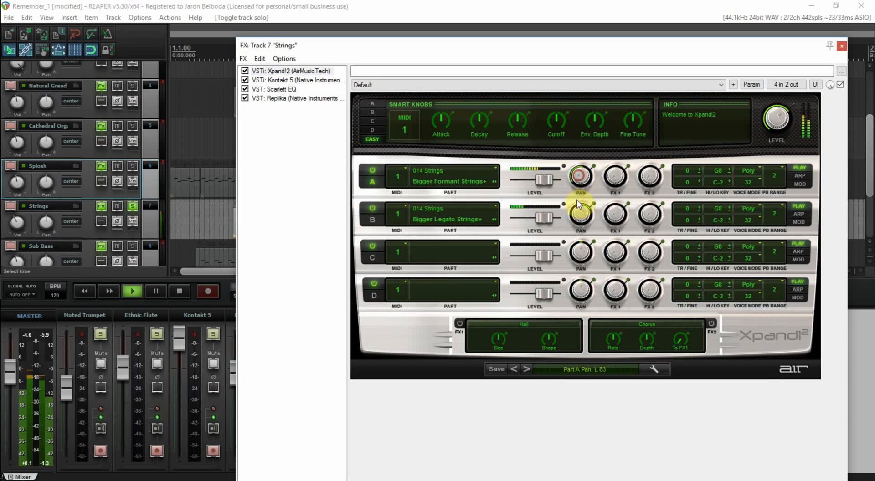
pyautogui.moveTo(581, 226); pyautogui.dragTo(593, 160)
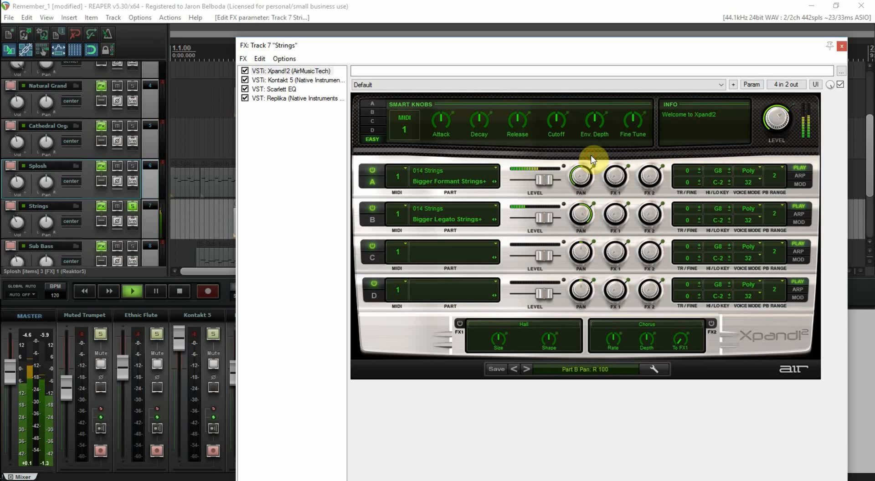
pyautogui.click(372, 171)
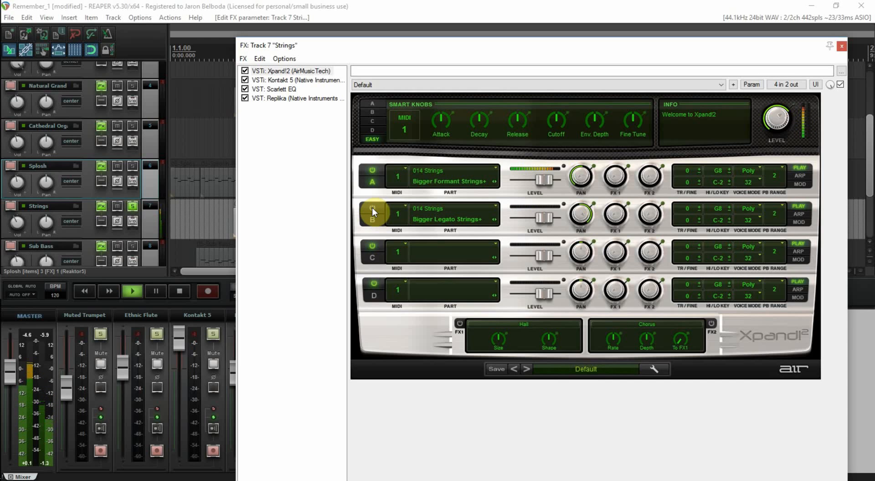
# Step: Bring the pan of Xpand!2 parts A and B on the Strings track back toward the centre
pyautogui.click(583, 178)
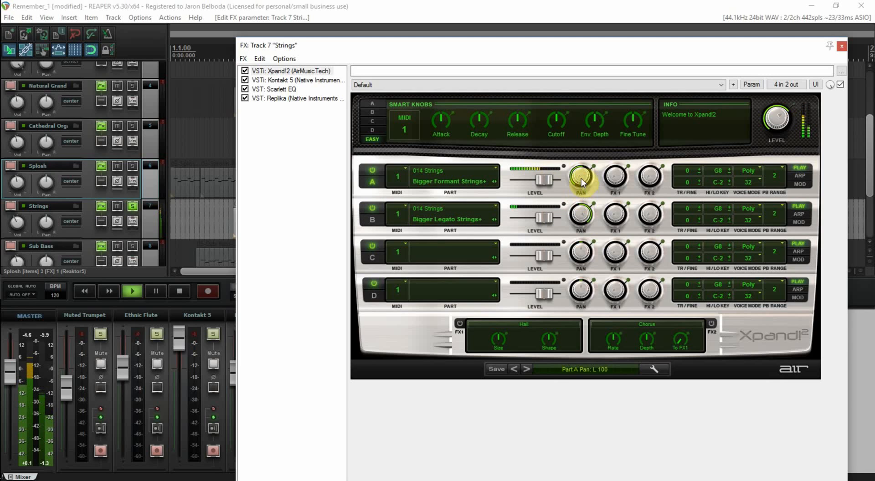
pyautogui.click(582, 215)
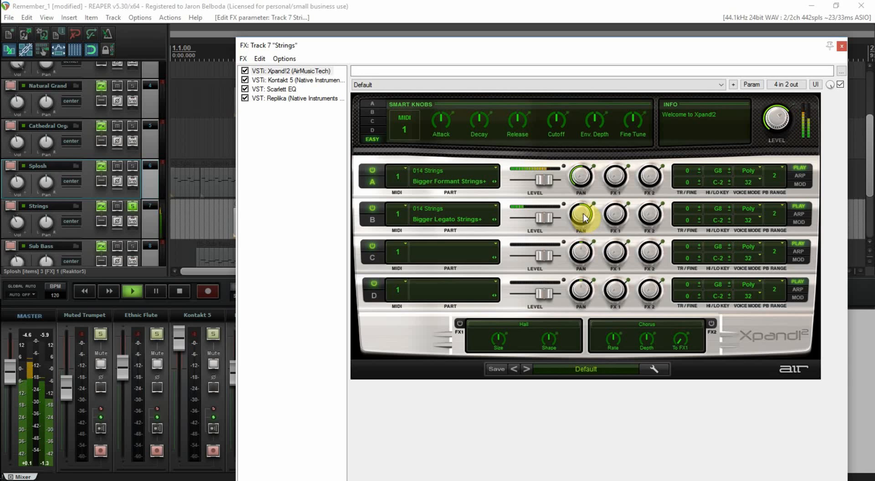
pyautogui.moveTo(584, 218); pyautogui.dragTo(582, 252)
pyautogui.moveTo(578, 180); pyautogui.dragTo(579, 146)
# Step: Solo the Ethnic Flute and Kontakt 5 tracks along with Strings, and close the Strings effects chain
pyautogui.click(157, 334)
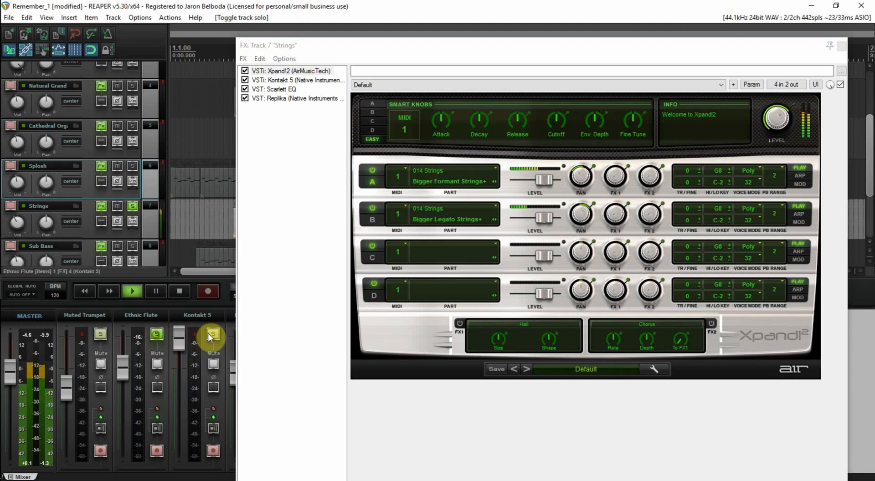
pyautogui.click(211, 334)
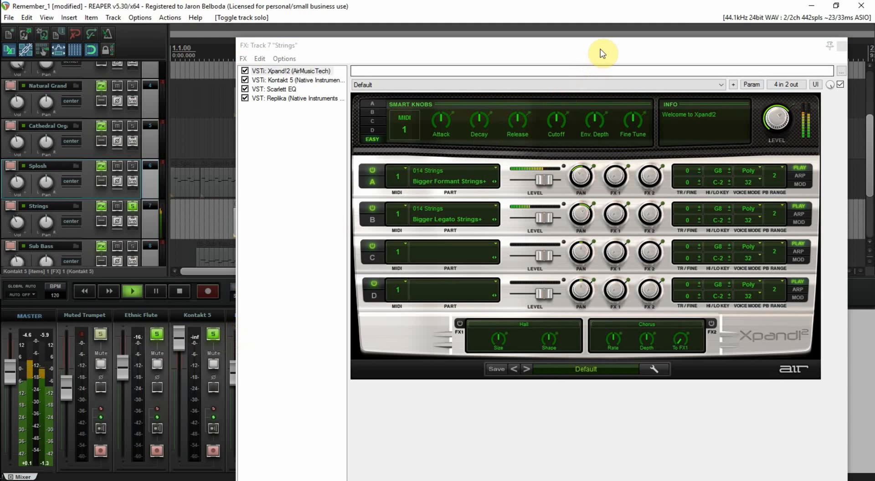
pyautogui.moveTo(602, 54); pyautogui.dragTo(479, 196)
pyautogui.click(713, 196)
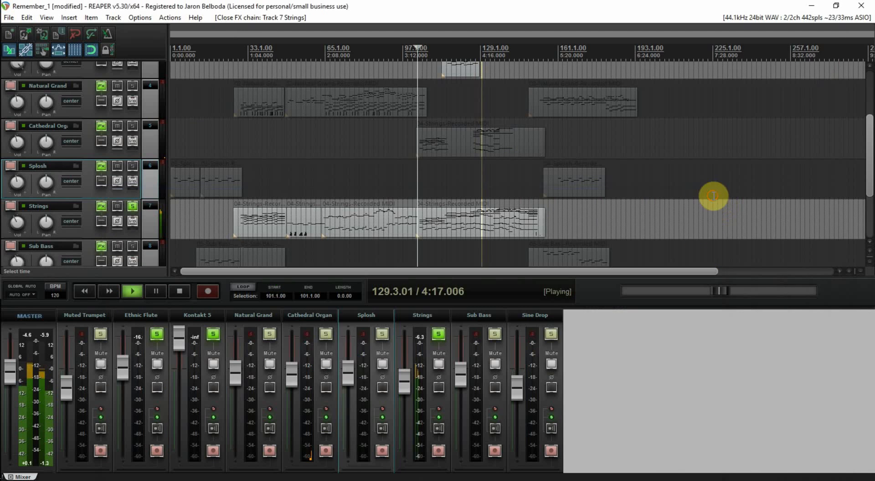
# Step: Solo the Cathedral Organ track, pan it 38% right and set its volume to -8.92 dB
pyautogui.click(326, 335)
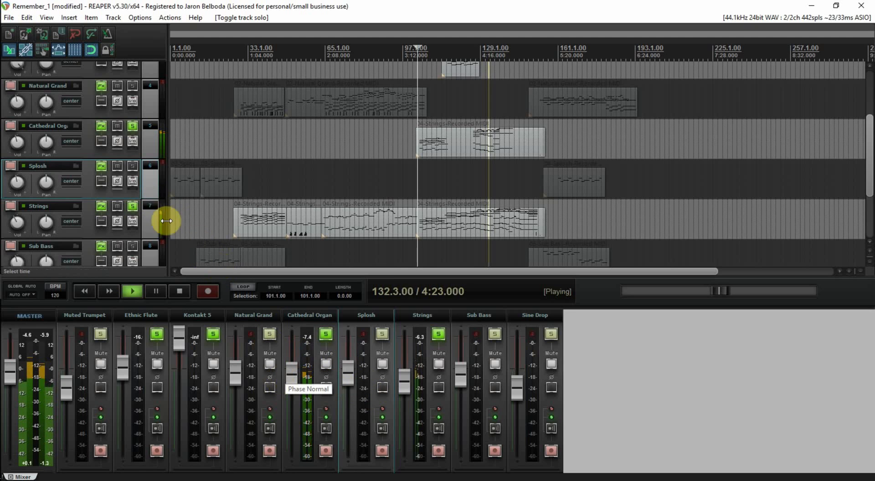
pyautogui.click(307, 318)
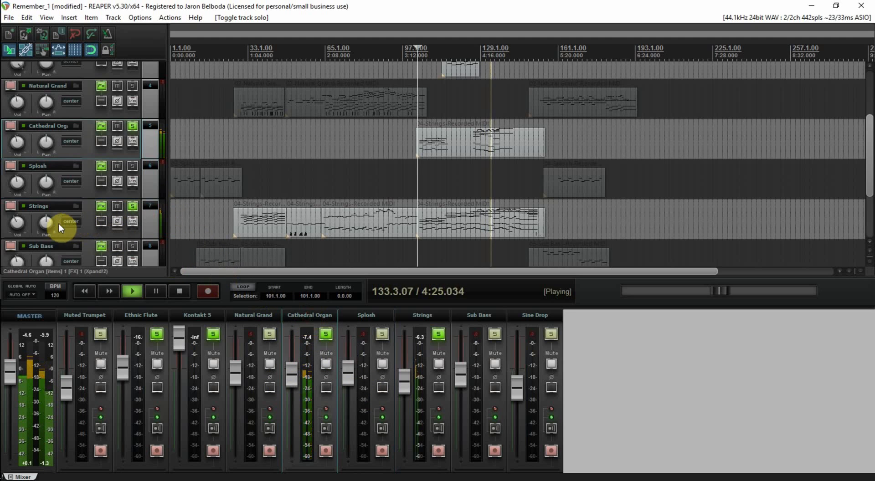
pyautogui.moveTo(46, 142); pyautogui.dragTo(19, 142)
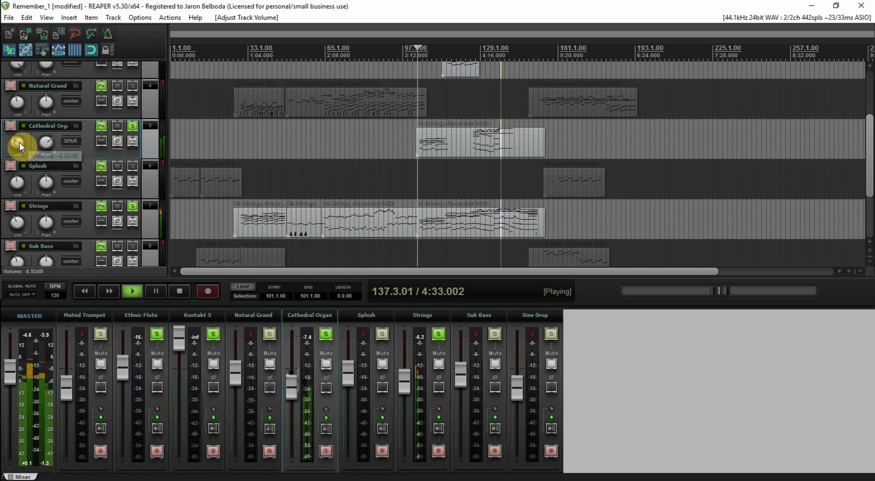
# Step: Stop and restart playback from bar 103 to audition the Cathedral Organ against the other soloed tracks
pyautogui.moveTo(49, 143)
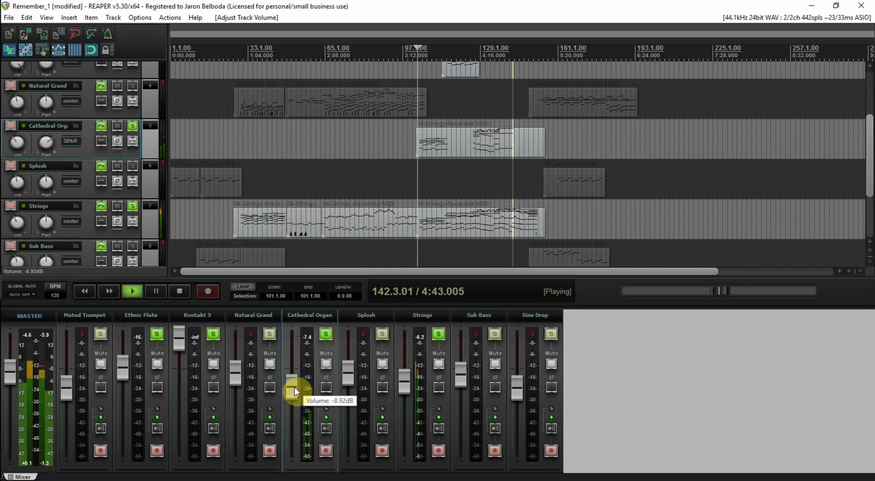
pyautogui.press('space')
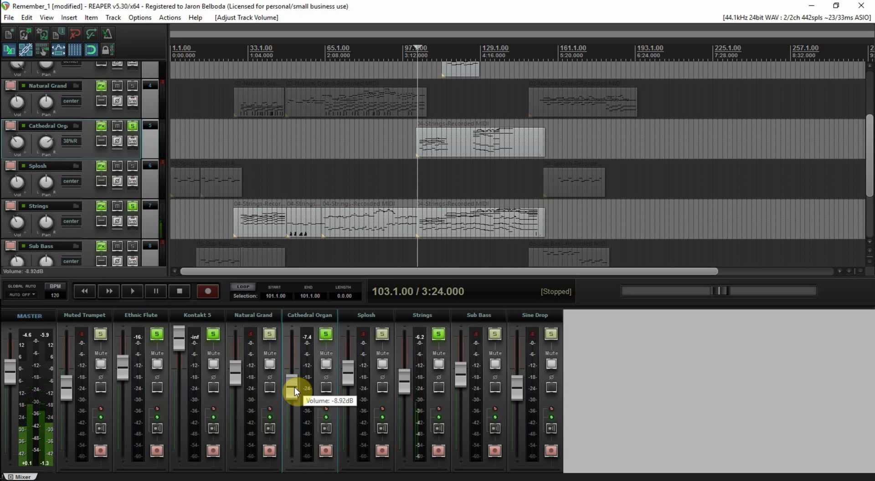
pyautogui.press('space')
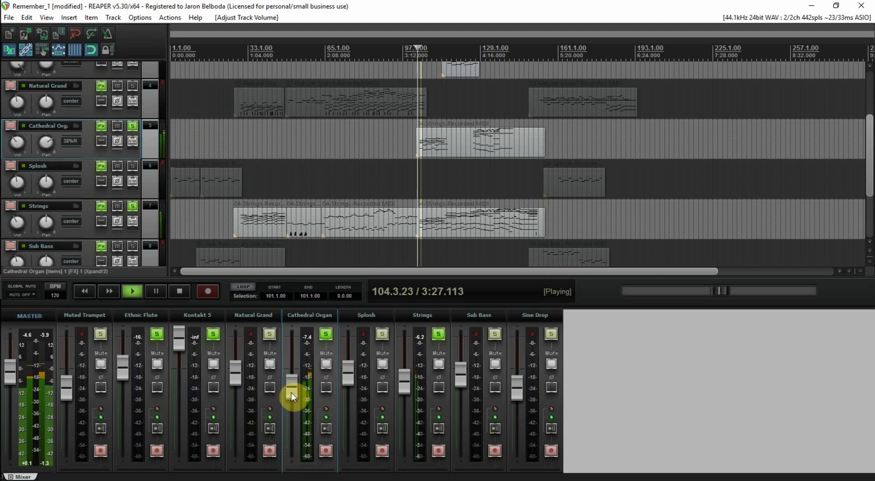
# Step: Inspect the Kontakt 5 track's effects chain, dismissing the sample rate notice, and stop playback after closing it
pyautogui.click(208, 315)
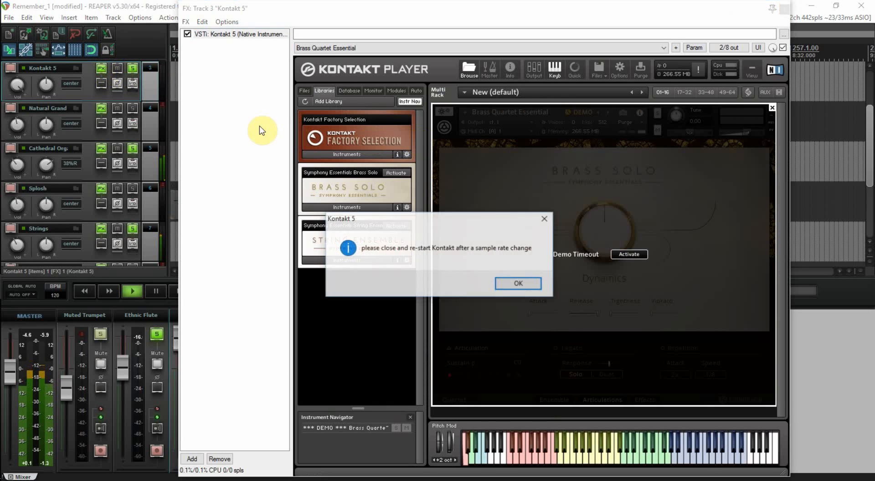
pyautogui.click(520, 286)
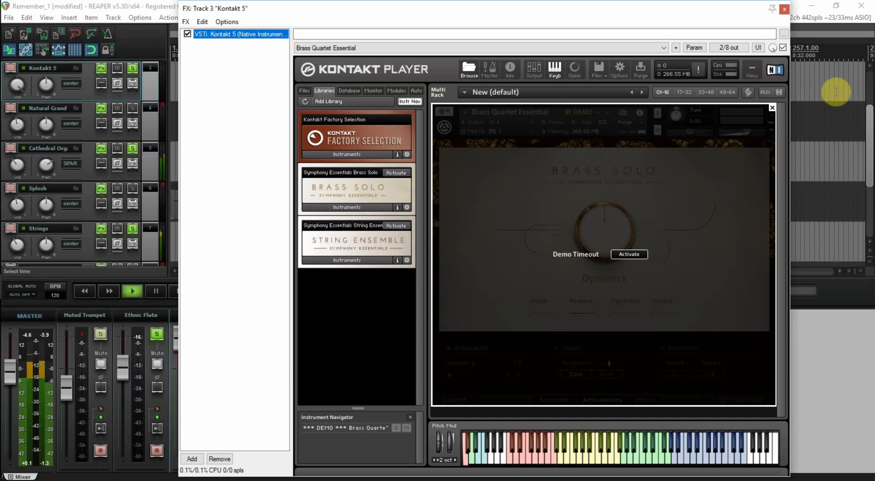
pyautogui.click(784, 10)
pyautogui.click(179, 291)
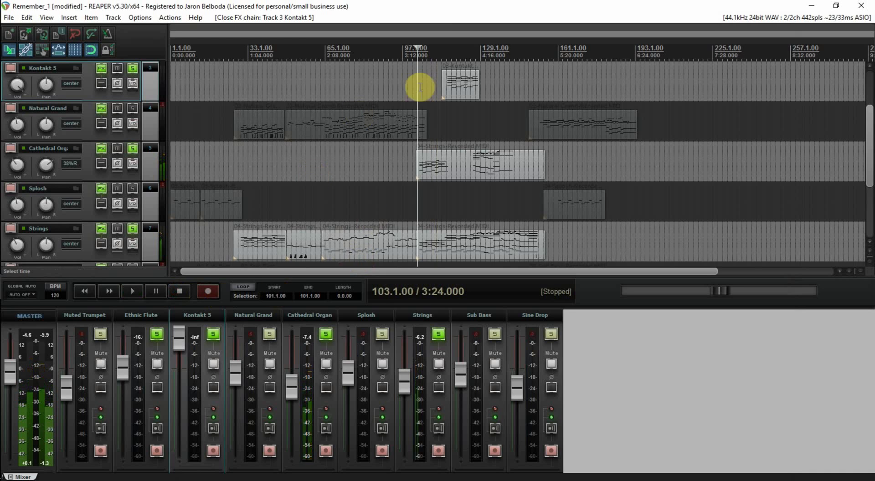
# Step: Save the Remember_1 project and restart REAPER with it, dismissing the Focusrite sample rate notice
pyautogui.hotkey('ctrl', 's')
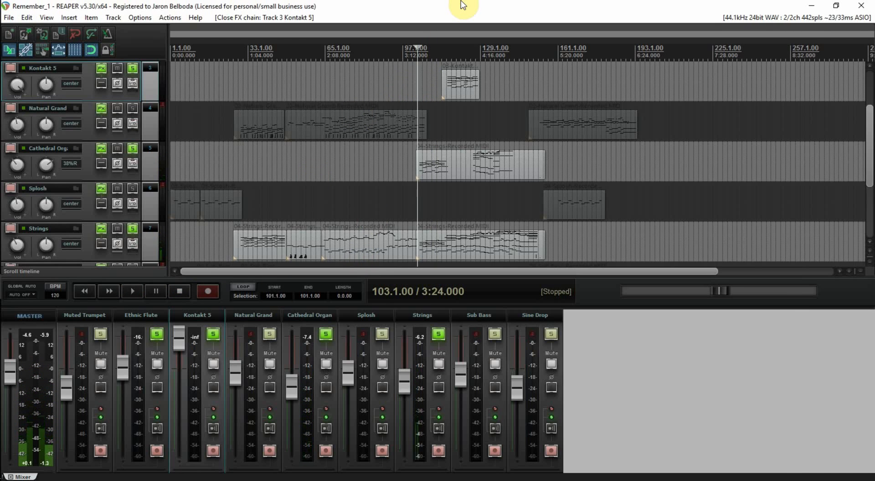
pyautogui.click(862, 6)
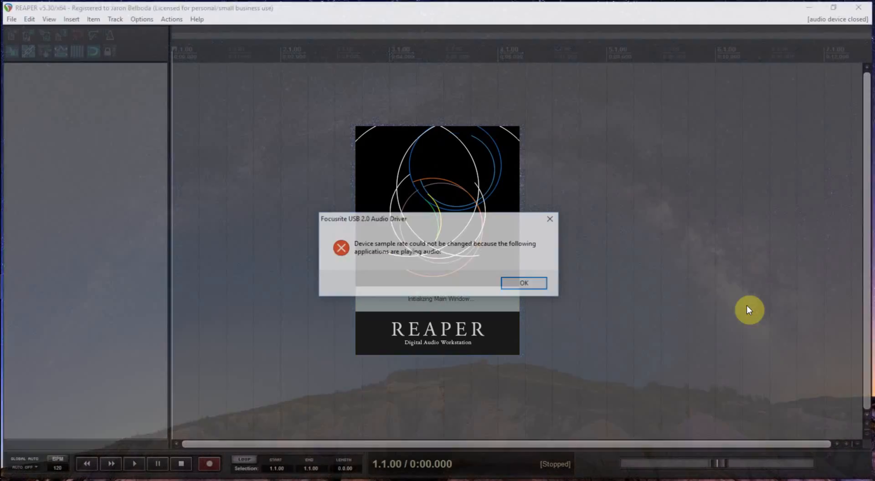
pyautogui.click(529, 283)
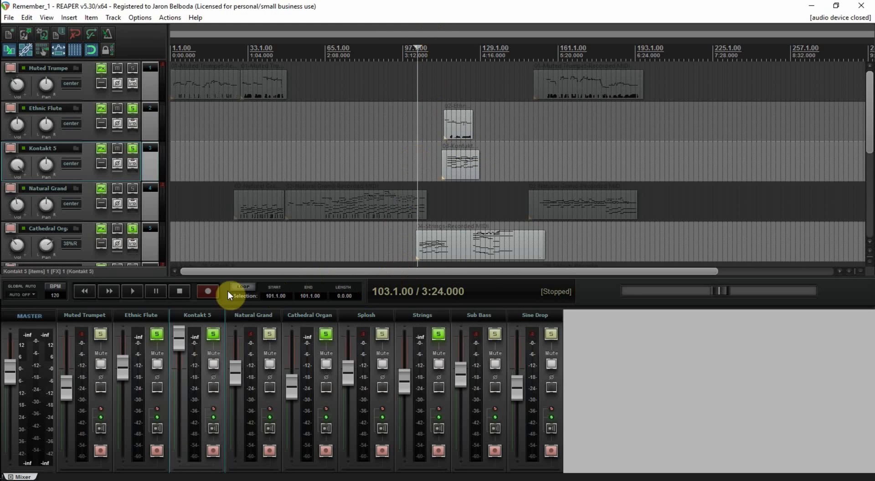
# Step: Test playback from bar 103 in the reopened project, dismissing the audio driver notice, and stop it
pyautogui.click(140, 293)
pyautogui.click(524, 284)
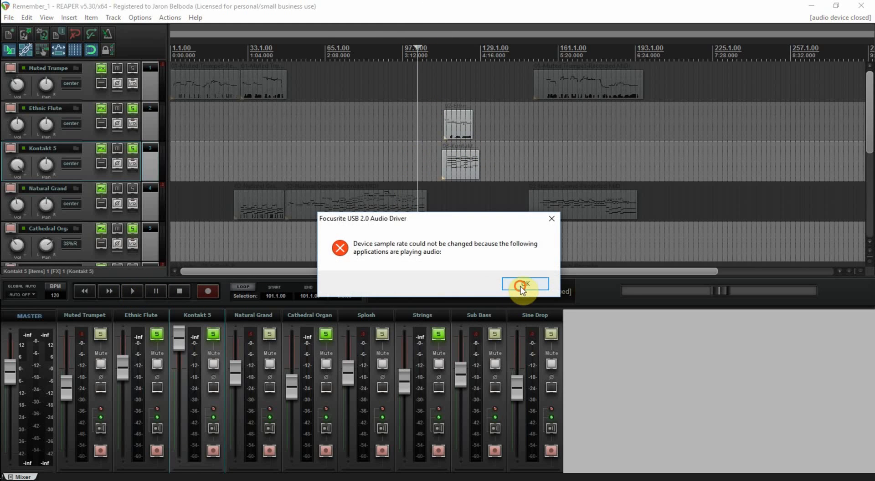
pyautogui.press('space')
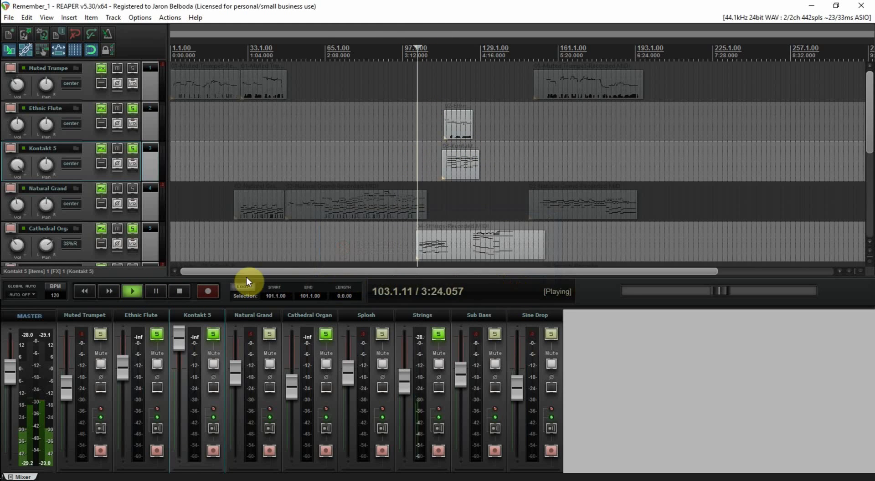
pyautogui.click(178, 292)
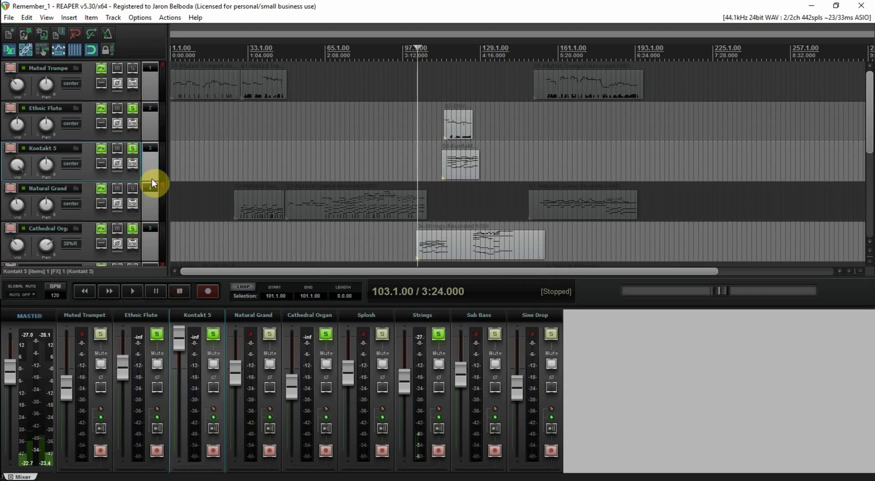
# Step: Replace the timed-out instrument in the Kontakt 5 track's effects chain with a new instance of Kontakt 5 (8 out)
pyautogui.click(100, 148)
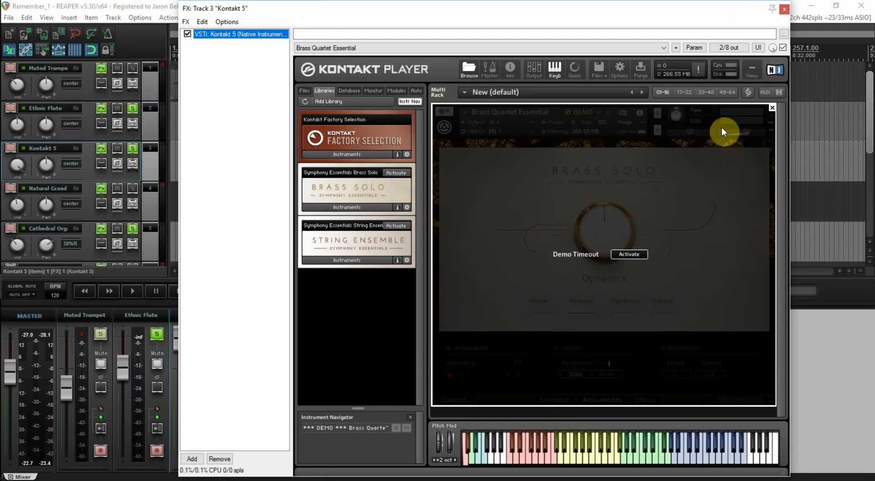
pyautogui.click(219, 459)
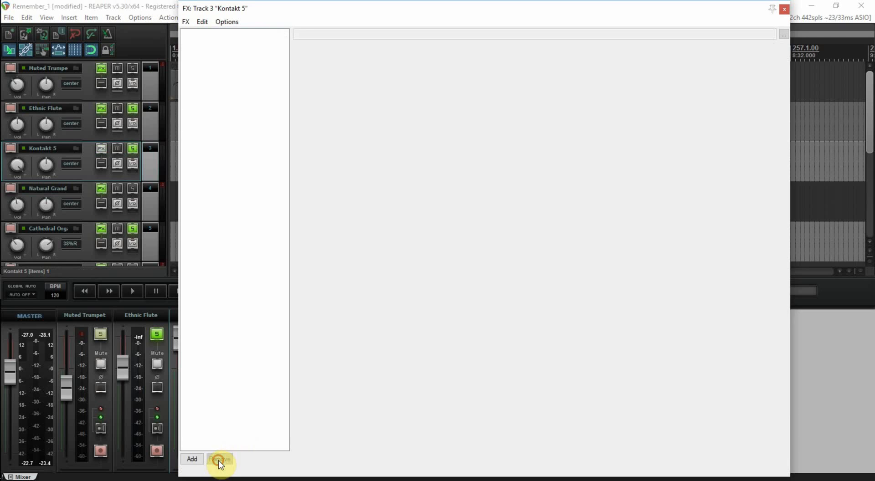
pyautogui.click(192, 459)
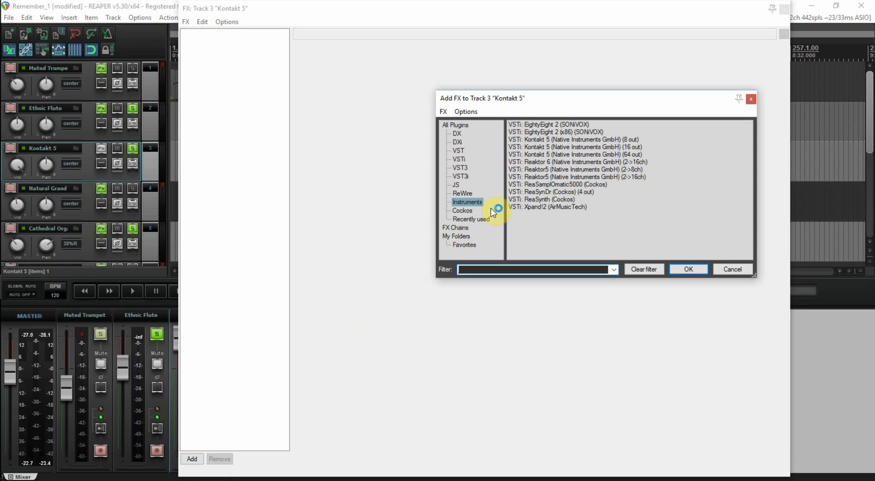
pyautogui.click(558, 140)
pyautogui.doubleClick(560, 142)
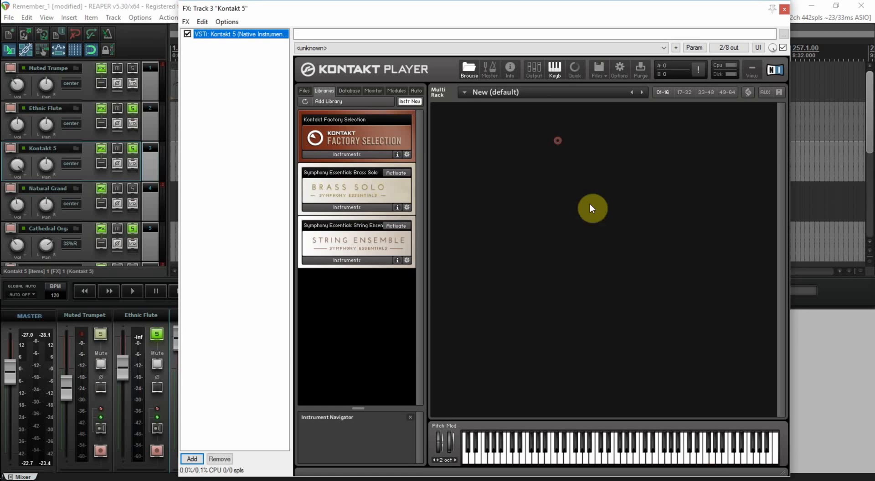
# Step: Load Brass Quartet Essential from the Brass Solo library into Kontakt, test a couple of notes and close the effects chain
pyautogui.click(348, 208)
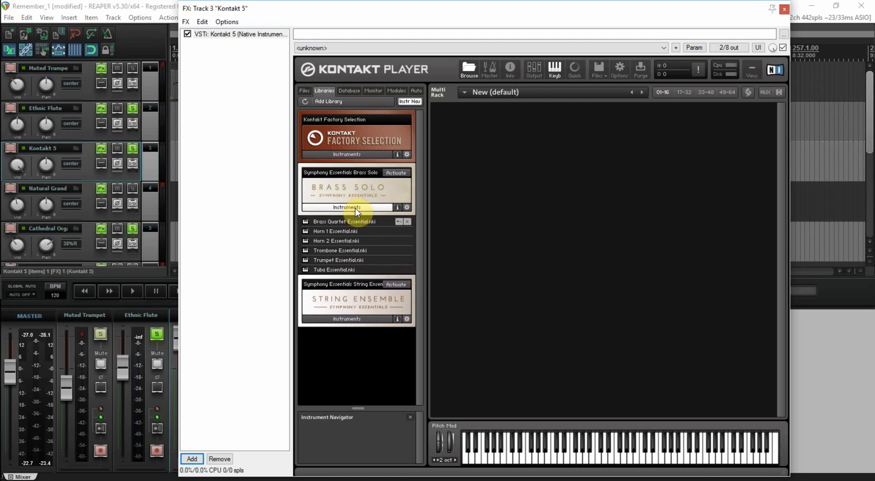
pyautogui.doubleClick(355, 223)
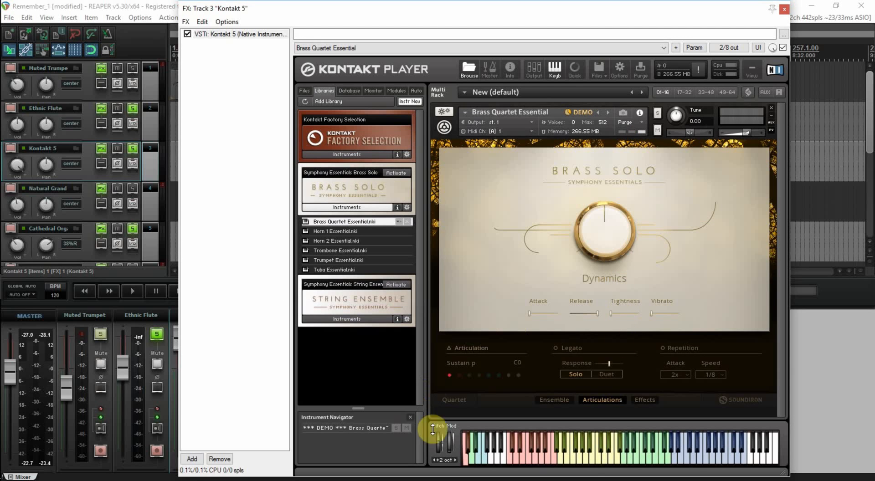
pyautogui.click(612, 465)
pyautogui.click(670, 464)
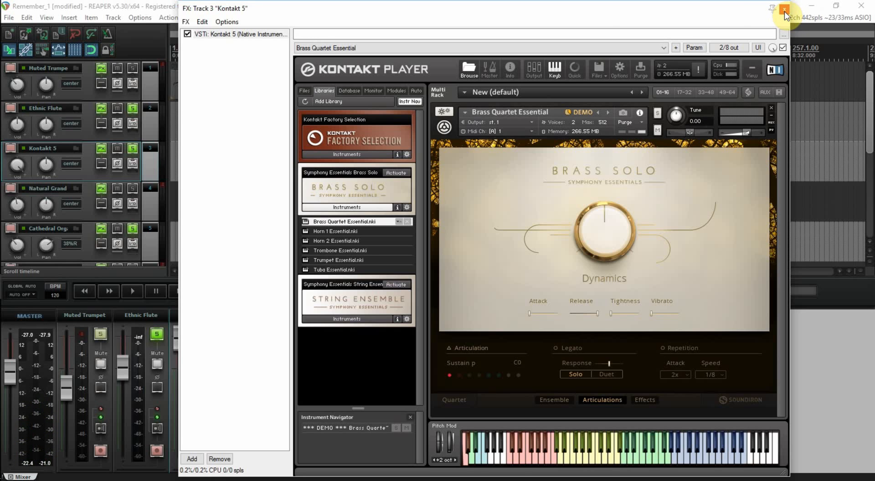
pyautogui.moveTo(555, 12); pyautogui.dragTo(874, 5)
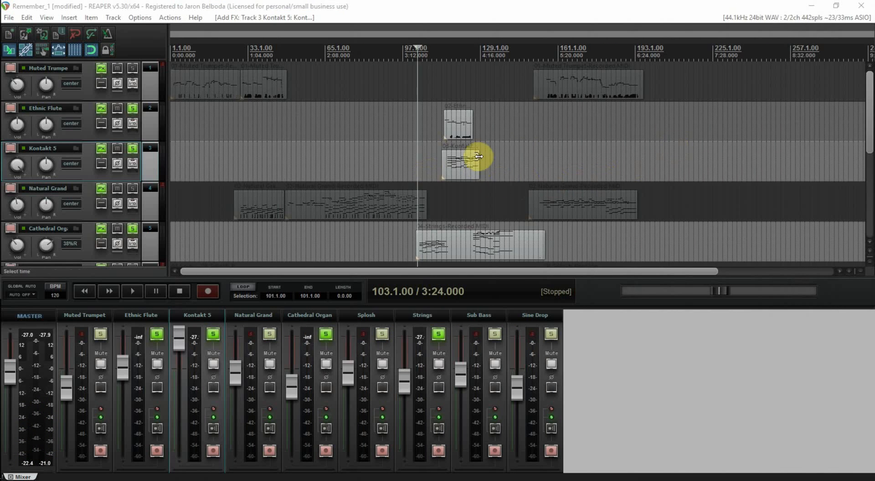
# Step: Audition the soloed tracks with the reloaded brass from bar 103, replaying the passage once and stopping
pyautogui.click(133, 292)
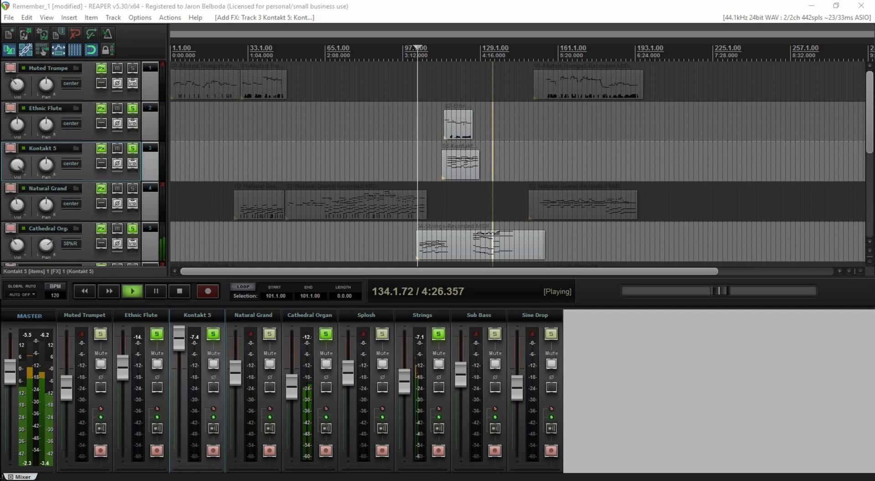
pyautogui.press('space')
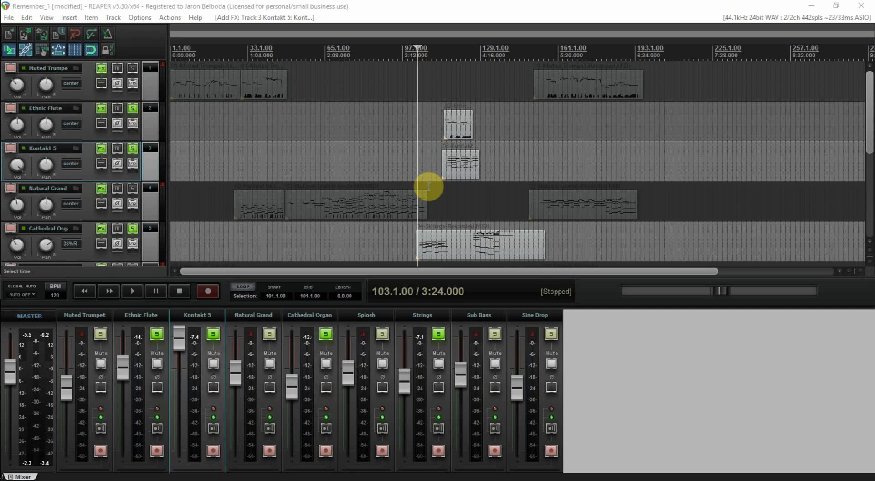
pyautogui.press('space')
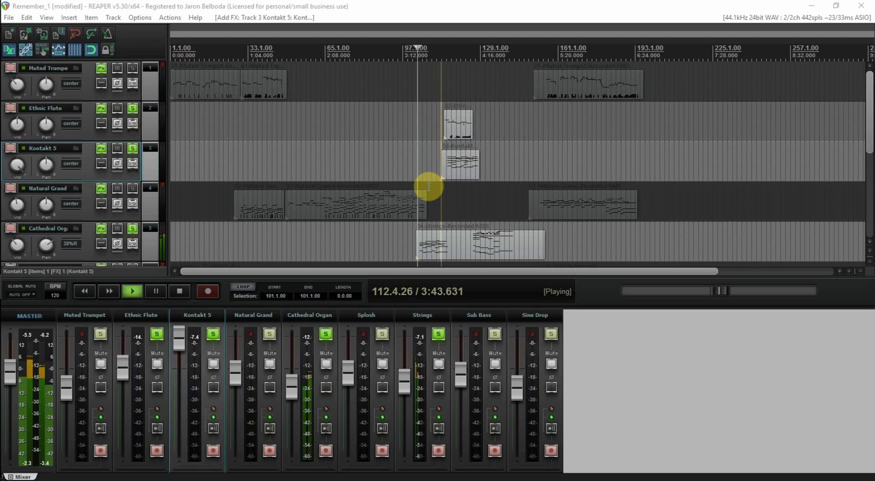
pyautogui.press('space')
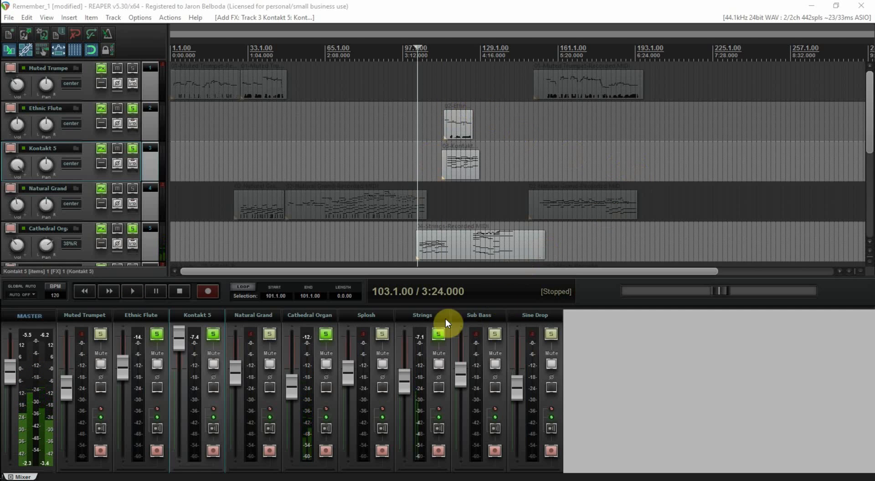
# Step: Inspect the Xpand!2 instrument layers in the Strings track's effects chain and close the chain
pyautogui.click(420, 315)
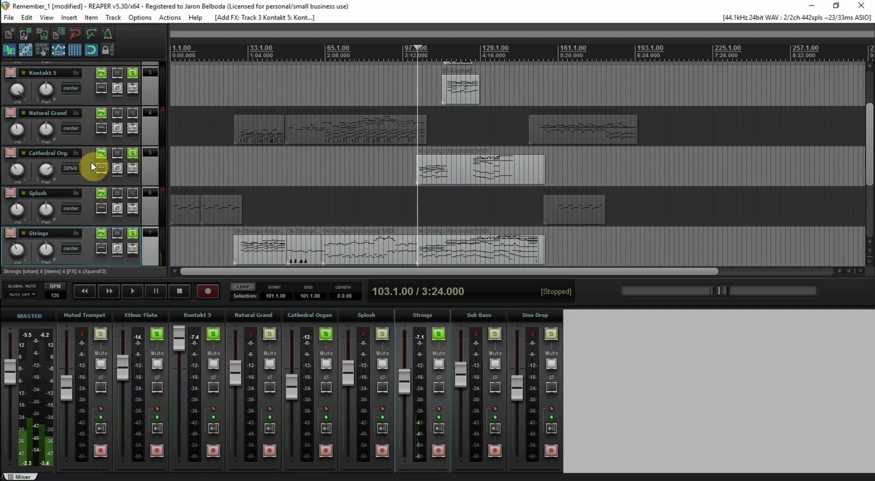
pyautogui.click(103, 234)
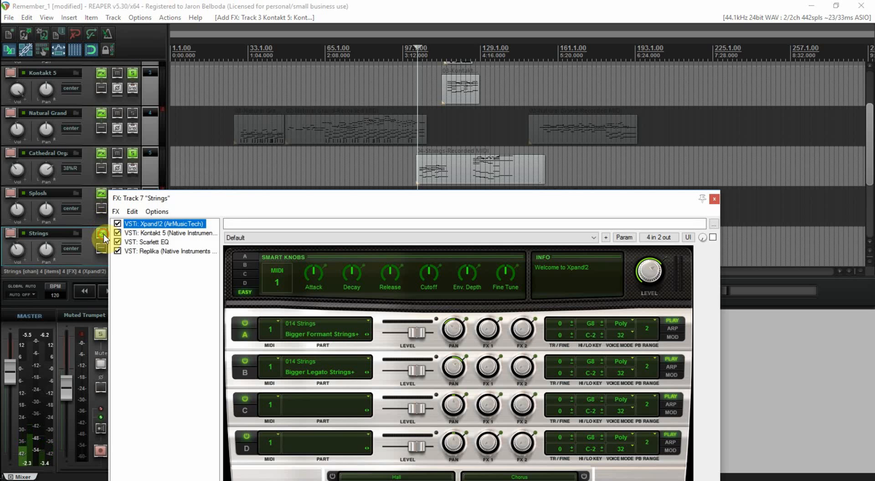
pyautogui.moveTo(275, 205); pyautogui.dragTo(433, 73)
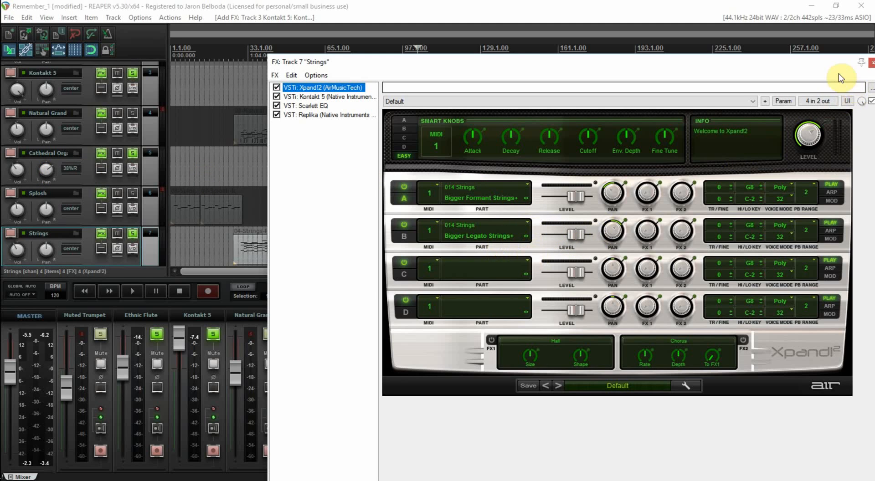
pyautogui.moveTo(775, 65); pyautogui.dragTo(687, 67)
pyautogui.click(789, 68)
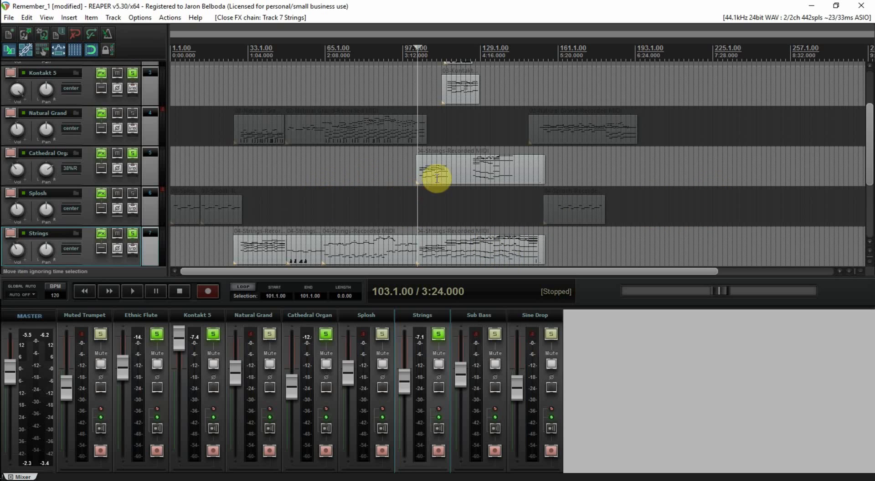
# Step: Place the edit cursor at bar 101, play the soloed tracks from there and stop
pyautogui.click(447, 123)
pyautogui.click(407, 163)
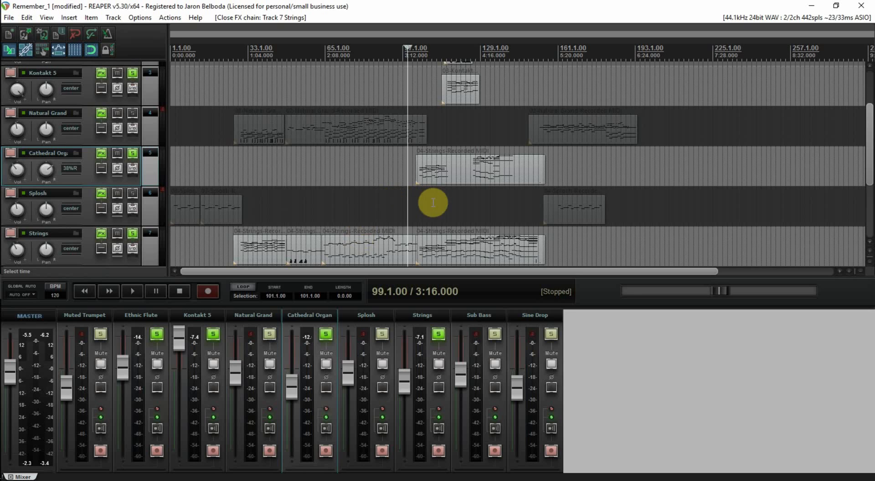
pyautogui.click(413, 205)
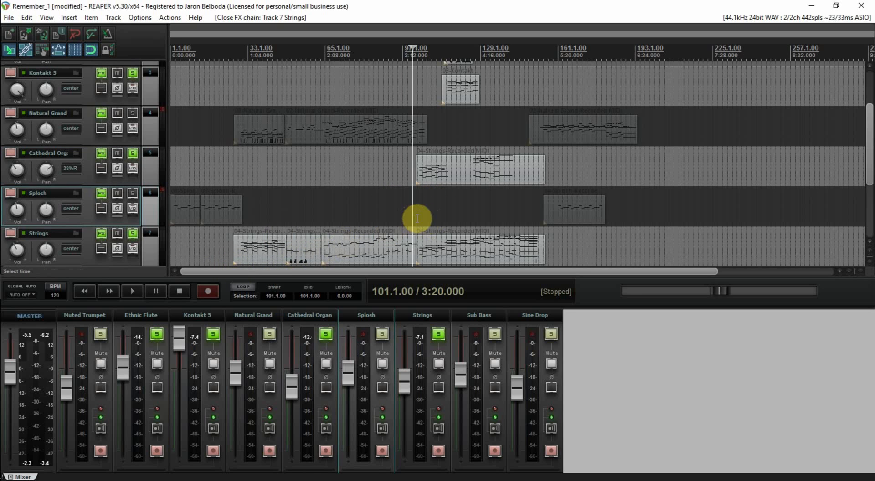
pyautogui.press('space')
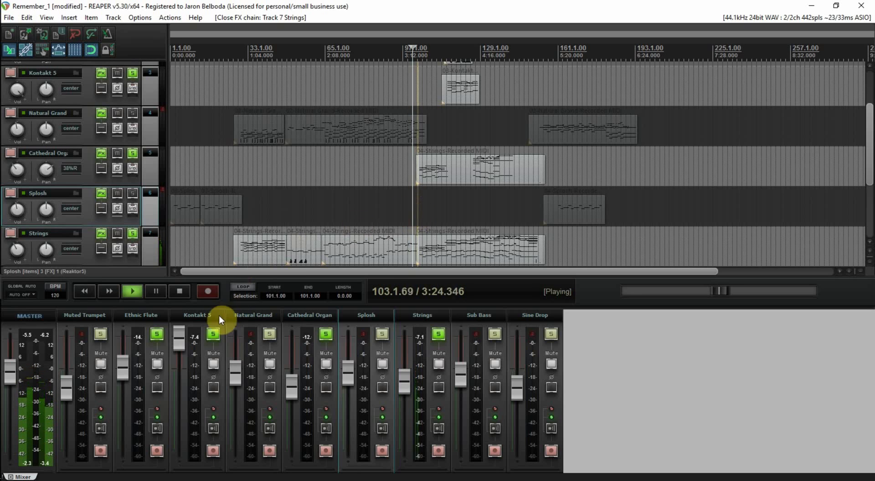
pyautogui.click(180, 291)
# Step: Solo the Natural Grand track as well and audition the mix from bar 91 through to bar 154
pyautogui.click(270, 336)
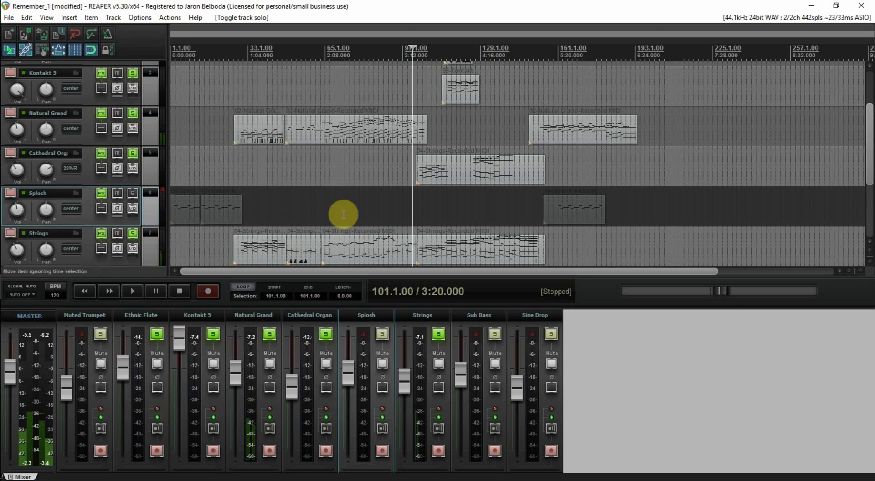
pyautogui.click(388, 167)
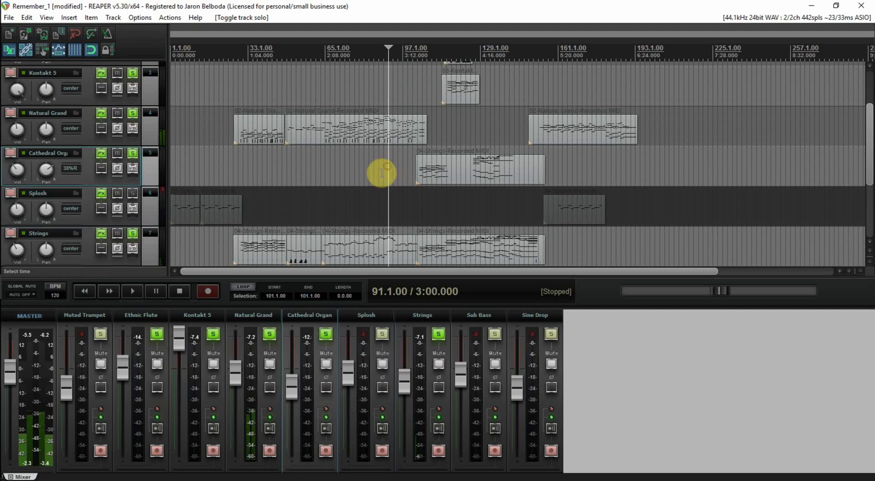
pyautogui.click(131, 291)
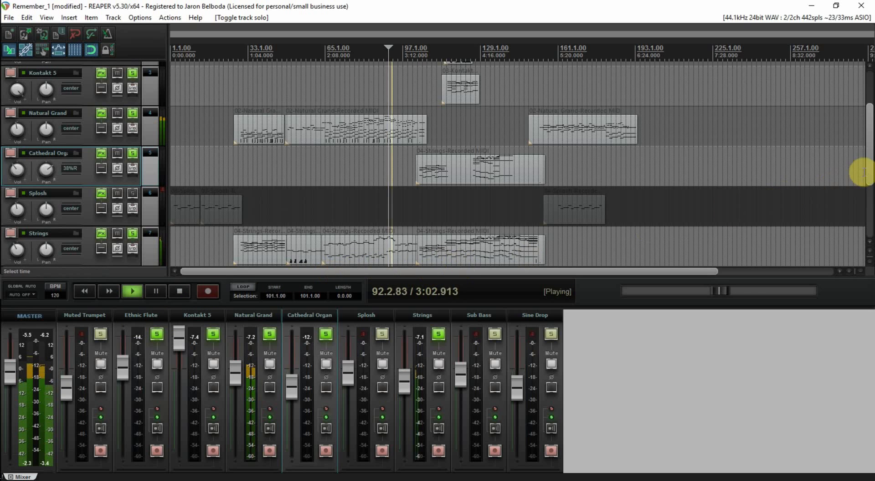
pyautogui.scroll(3, 871, 130)
pyautogui.moveTo(871, 120); pyautogui.dragTo(871, 177)
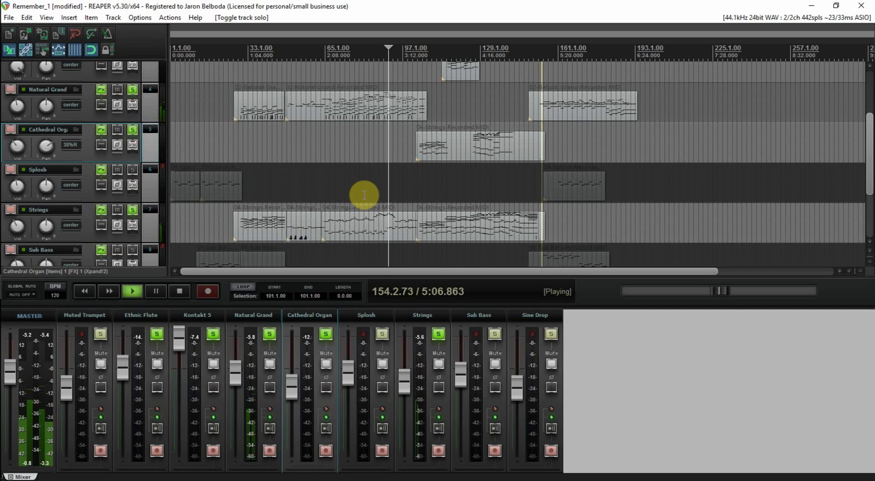
pyautogui.press('space')
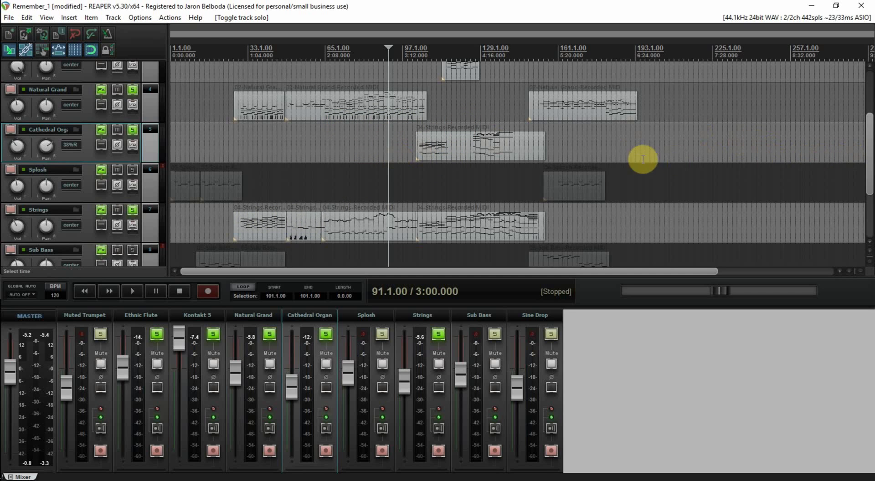
# Step: Unsolo the Natural Grand track and save the project
pyautogui.moveTo(868, 168); pyautogui.dragTo(866, 131)
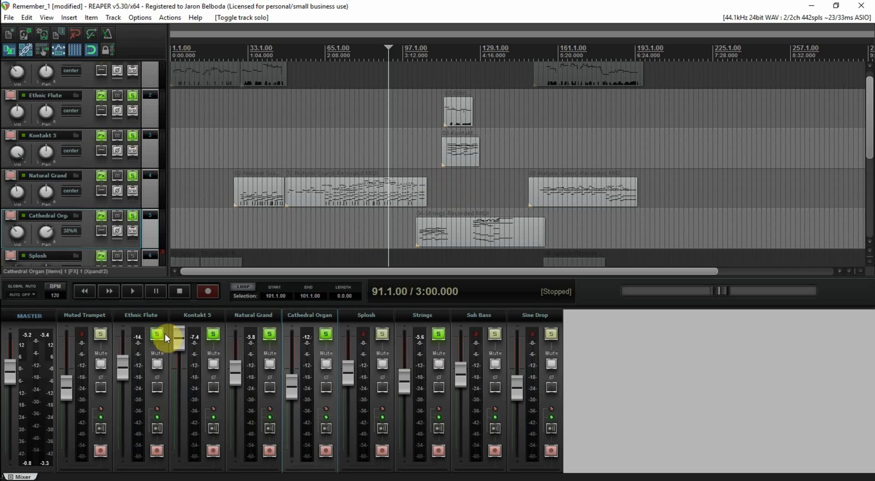
pyautogui.click(271, 334)
pyautogui.hotkey('ctrl', 's')
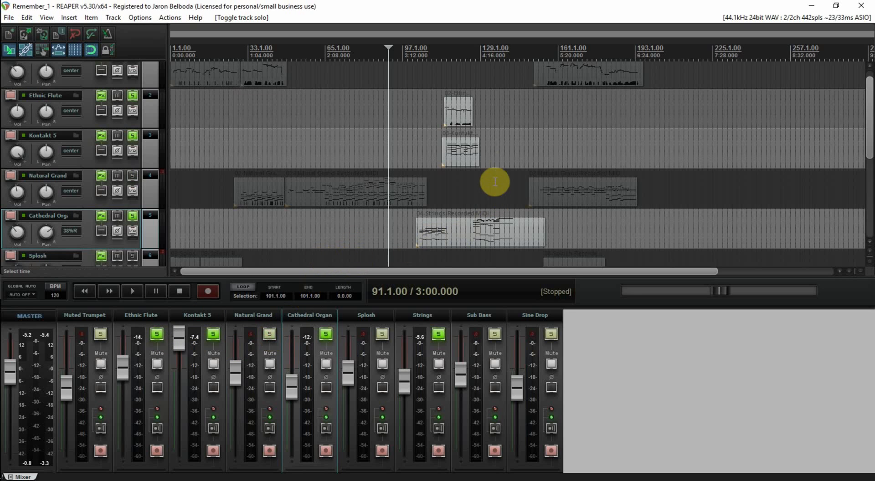
# Step: Place the edit cursor at bar 129, audition the soloed tracks from there and stop playback
pyautogui.click(486, 129)
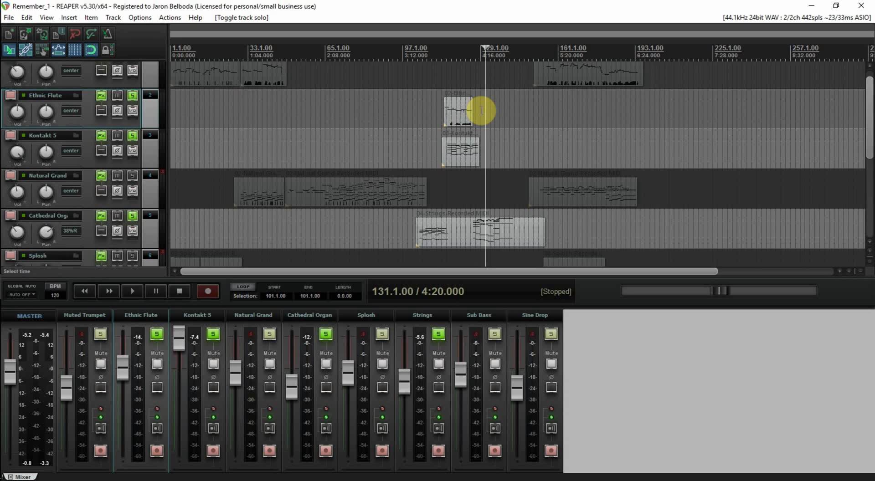
pyautogui.click(482, 111)
pyautogui.press('space')
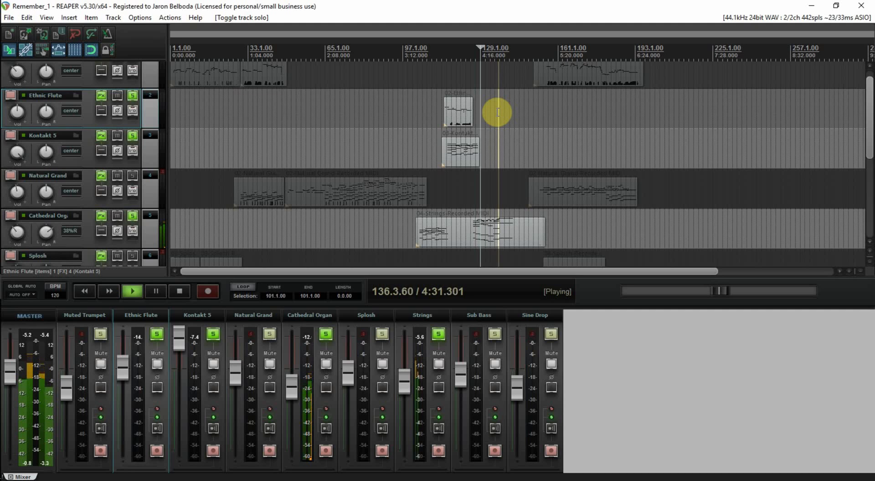
pyautogui.press('space')
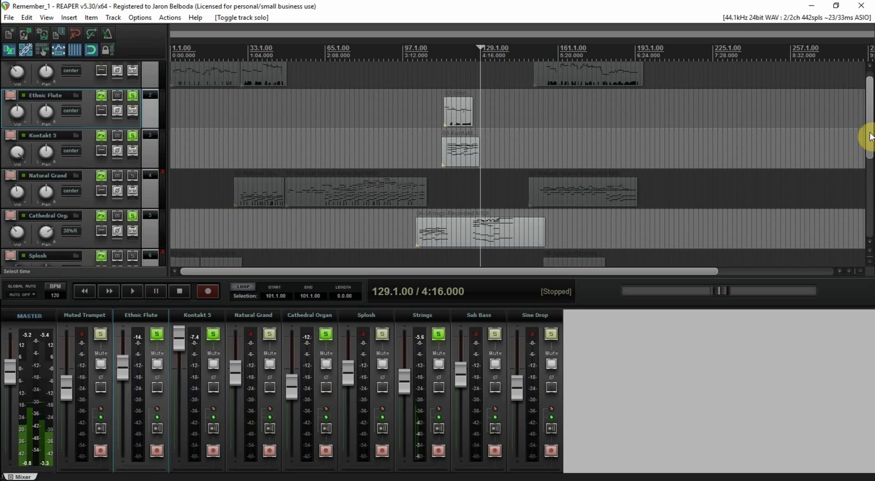
# Step: Unsolo the Strings, Cathedral Organ, Kontakt 5 and Ethnic Flute tracks and save the project
pyautogui.moveTo(866, 137)
pyautogui.mouseDown()
pyautogui.moveTo(862, 195)
pyautogui.moveTo(864, 138)
pyautogui.mouseUp()
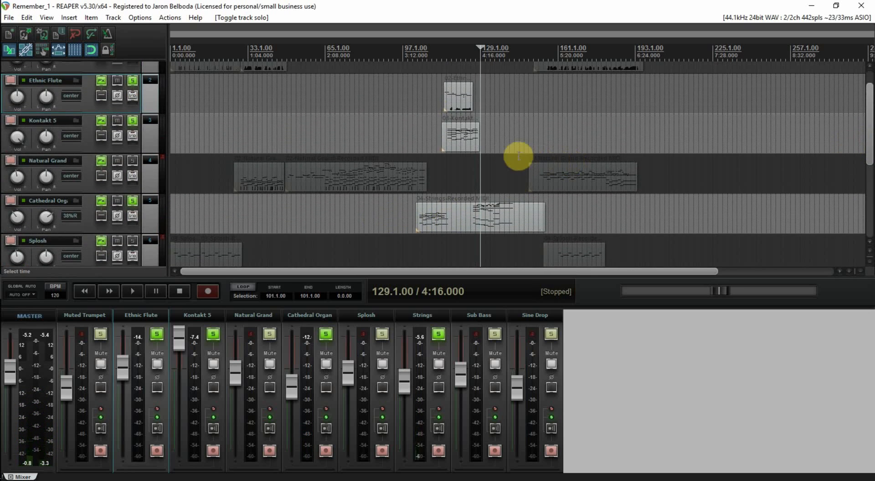
pyautogui.click(433, 335)
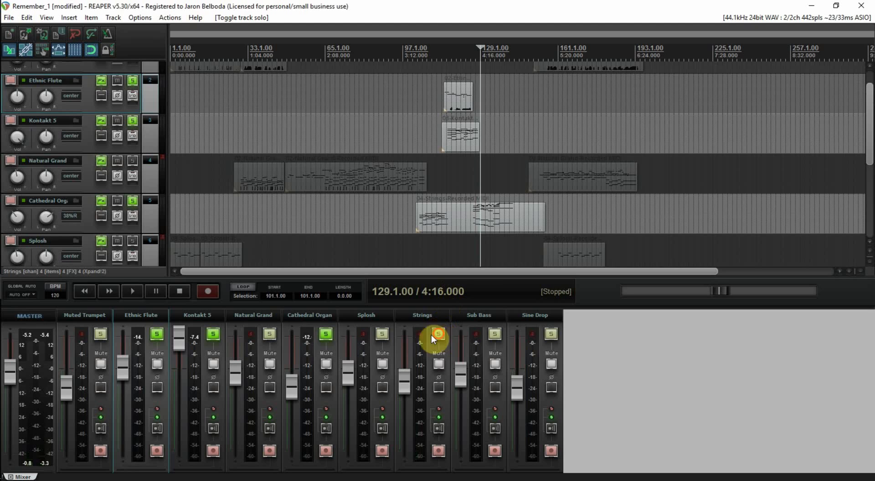
pyautogui.click(327, 334)
pyautogui.click(213, 334)
pyautogui.click(160, 335)
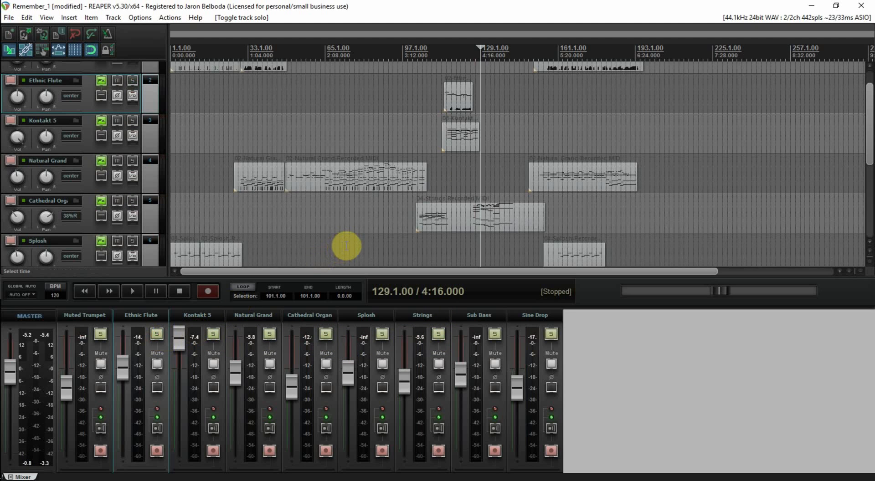
pyautogui.hotkey('ctrl', 's')
# Step: Play the full mix from the start of the project and stop after a few bars
pyautogui.press('Home')
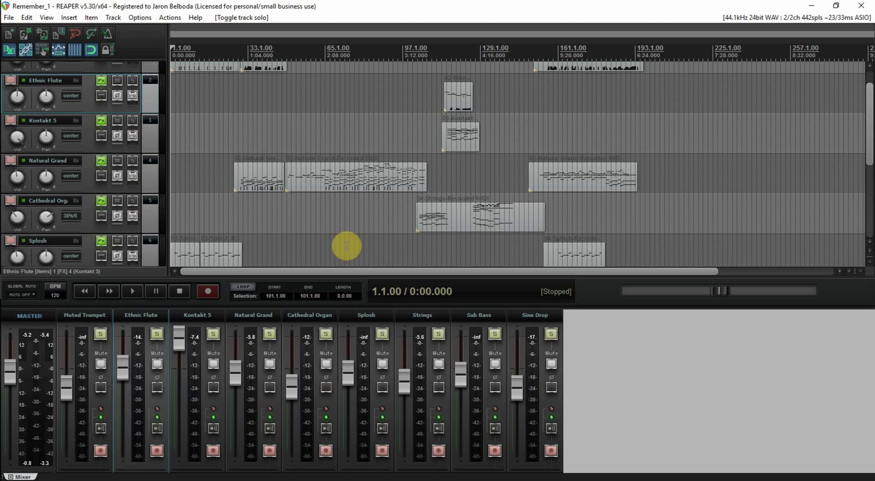
pyautogui.press('space')
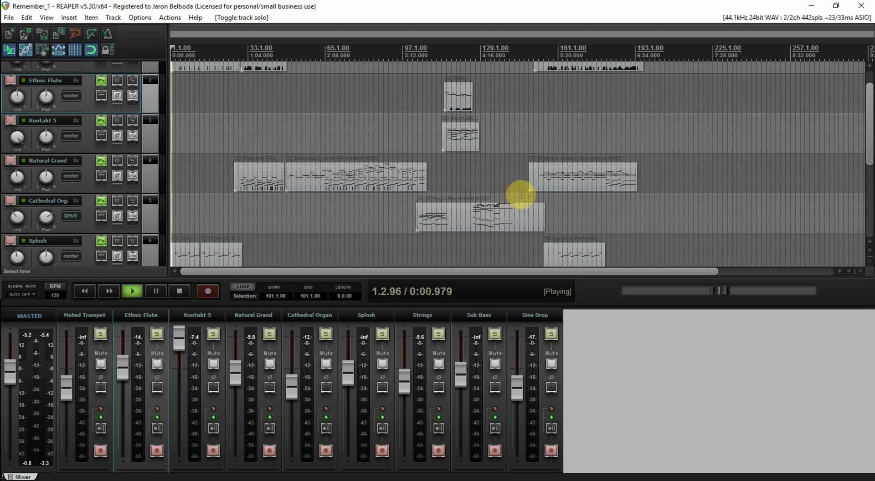
pyautogui.click(560, 164)
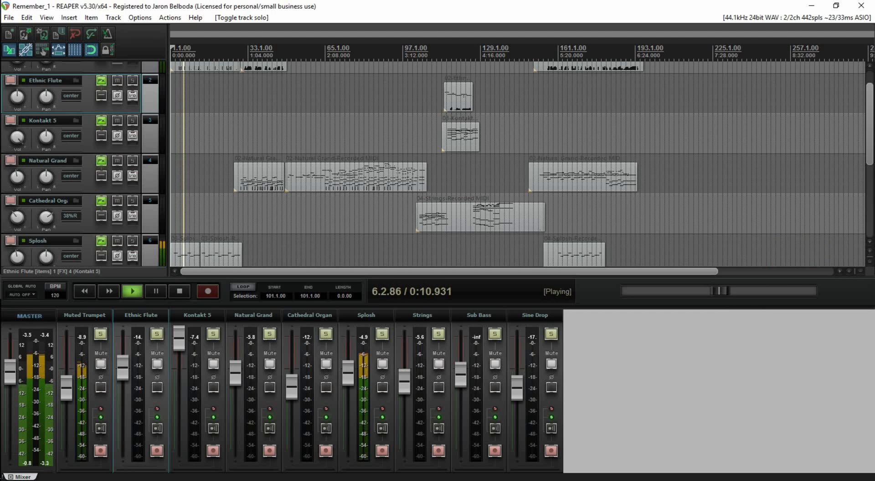
pyautogui.press('space')
# Step: Widen the Kontakt 5 effects window to inspect the Brass Quartet Essential dynamics control, and move the window out of the way
pyautogui.moveTo(874, 94); pyautogui.dragTo(483, 47)
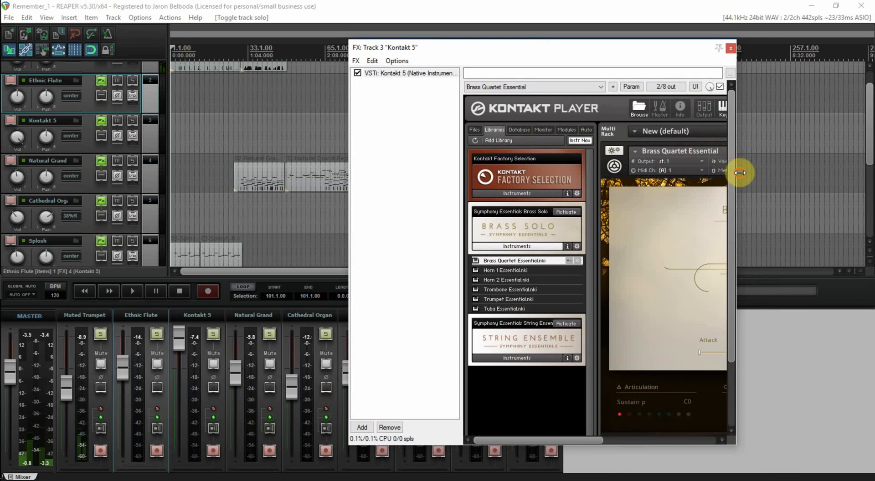
pyautogui.moveTo(739, 173); pyautogui.dragTo(851, 172)
pyautogui.moveTo(674, 51); pyautogui.dragTo(510, 47)
pyautogui.moveTo(694, 212); pyautogui.dragTo(822, 217)
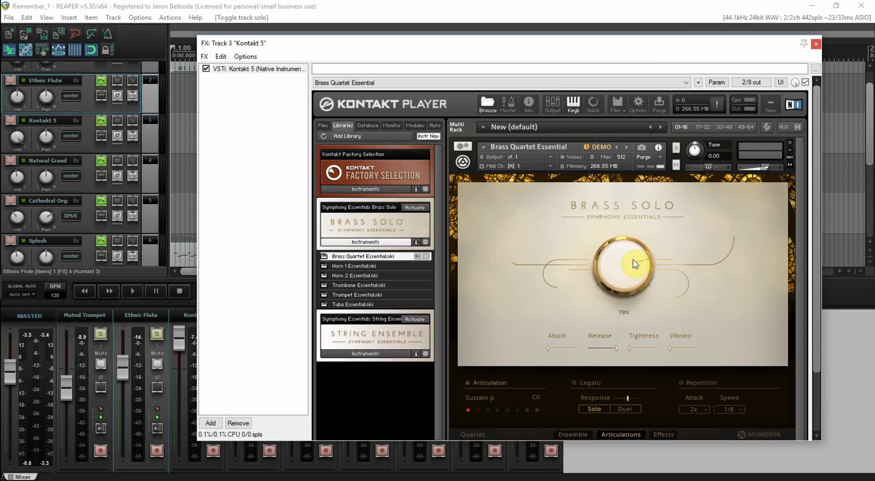
pyautogui.moveTo(635, 265); pyautogui.dragTo(631, 268)
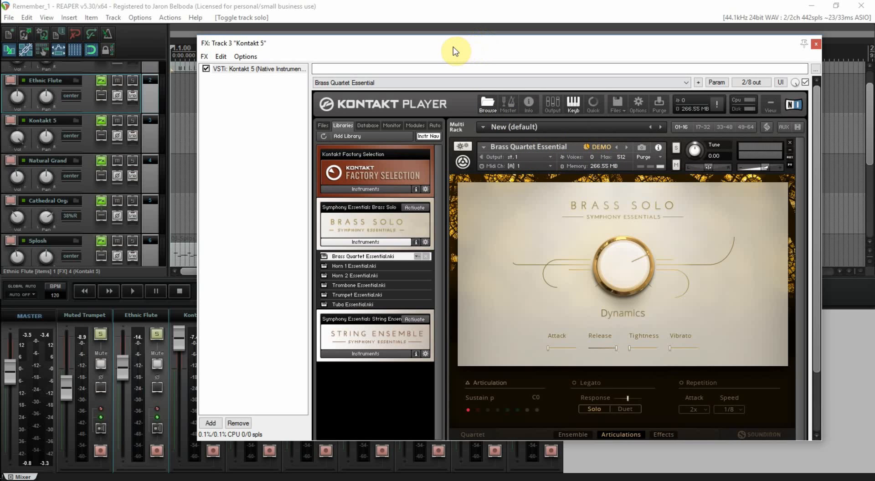
pyautogui.moveTo(455, 51); pyautogui.dragTo(874, 19)
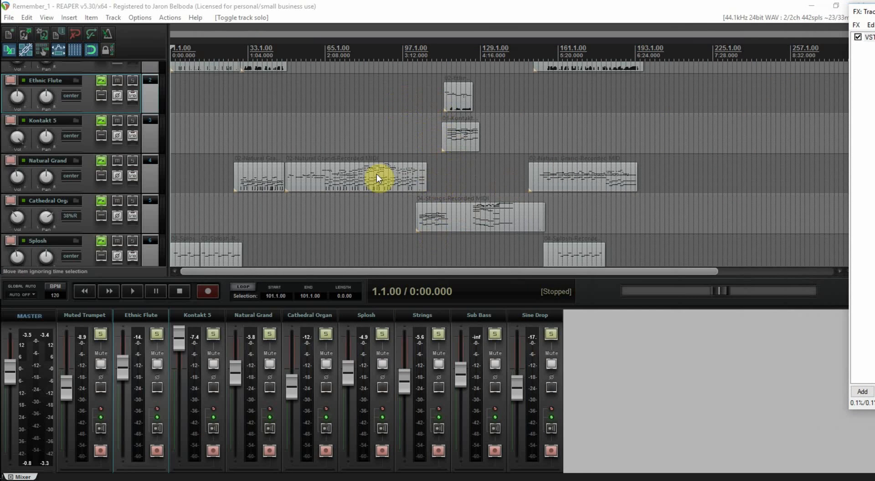
# Step: Solo the Strings, Ethnic Flute and Kontakt 5 tracks
pyautogui.click(438, 336)
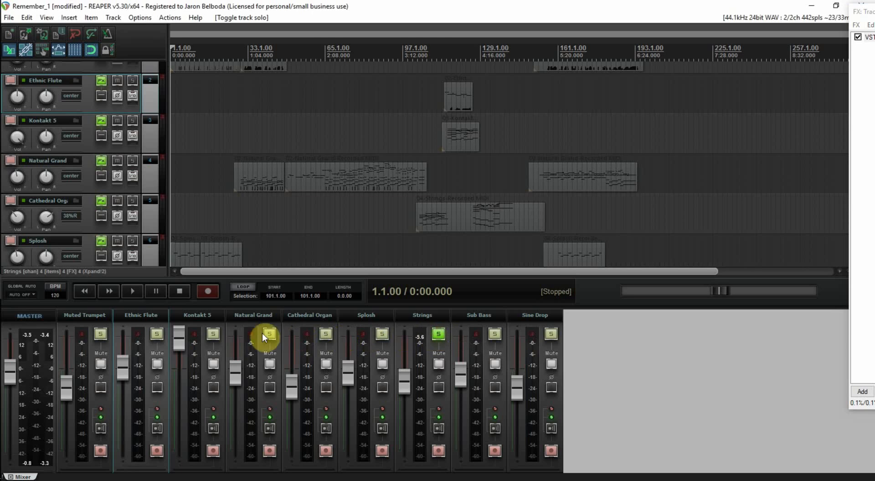
pyautogui.click(157, 334)
pyautogui.click(216, 340)
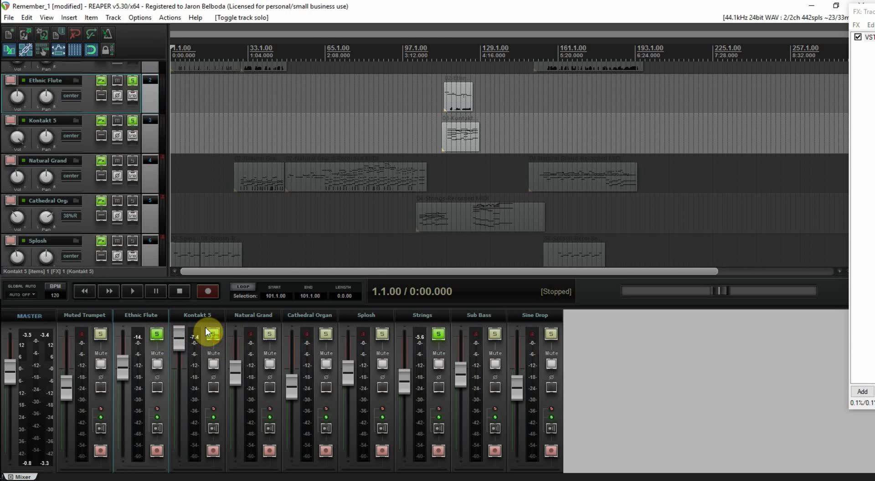
# Step: Rename the Kontakt 5 track as Brass Quartet and save the project
pyautogui.doubleClick(198, 314)
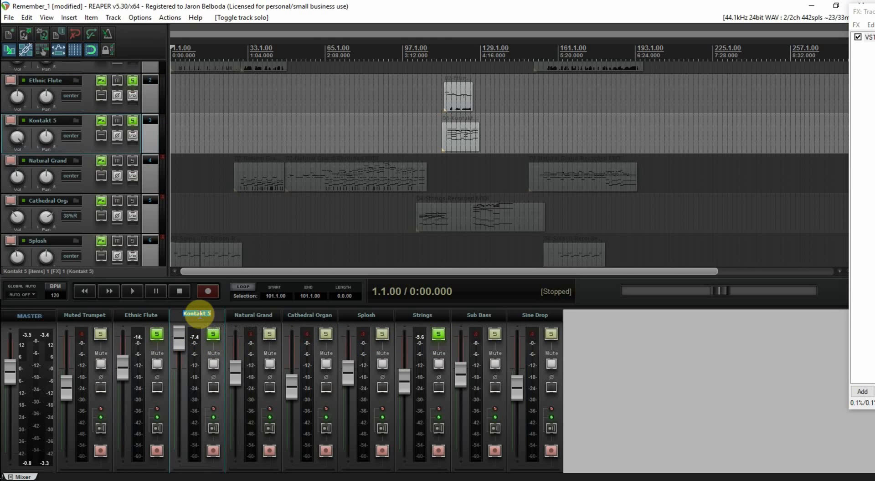
pyautogui.write('Br')
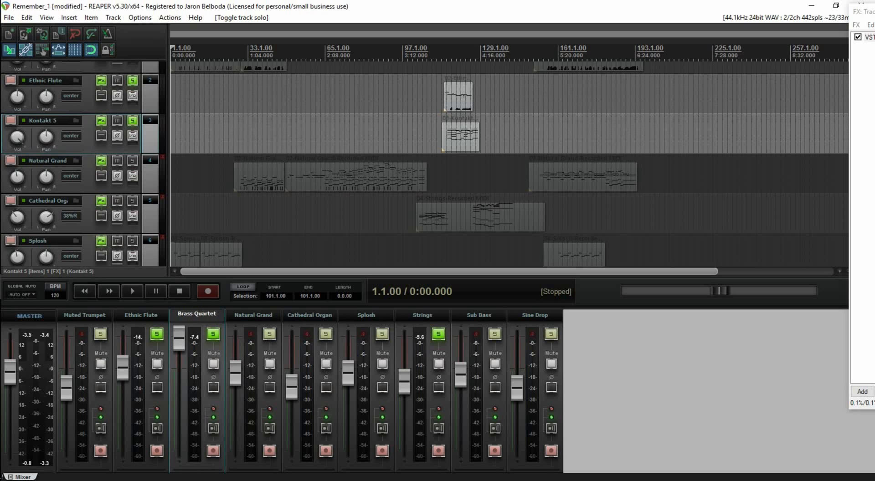
pyautogui.write('ass Quartet')
pyautogui.press('Return')
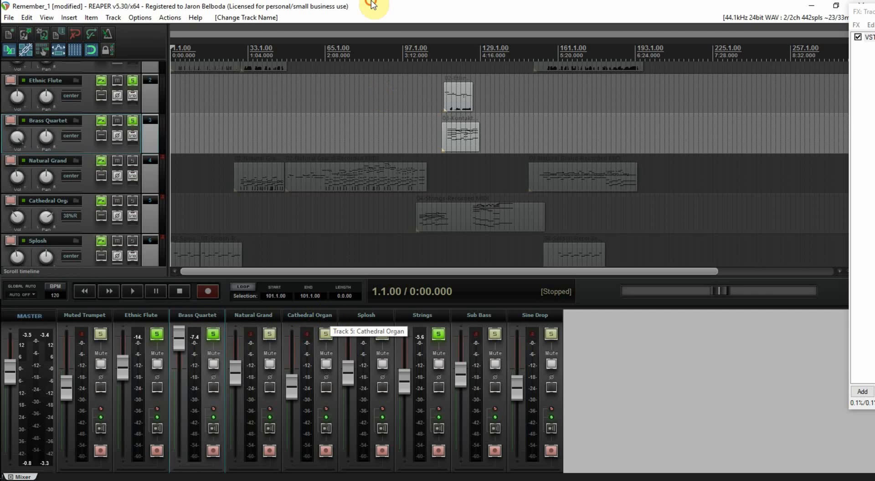
pyautogui.hotkey('ctrl', 's')
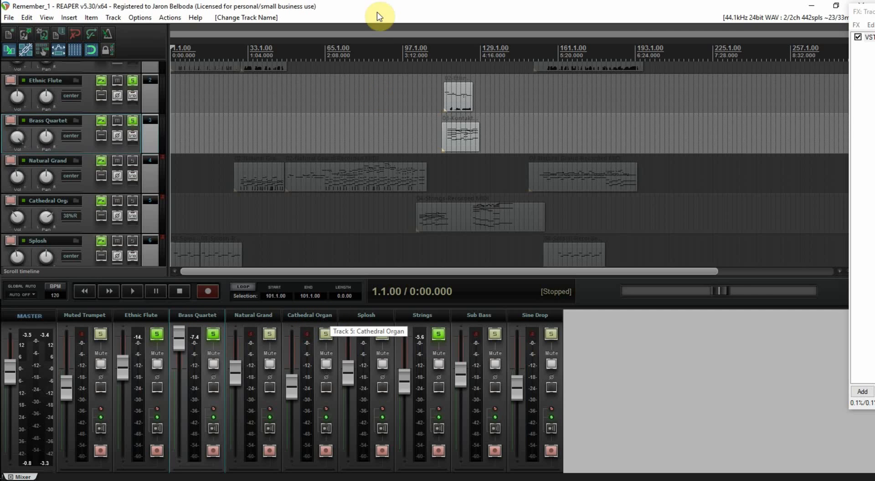
# Step: Audition the soloed tracks from bar 115, add the Cathedral Organ track to the solo group and stop playback
pyautogui.click(446, 163)
pyautogui.press('space')
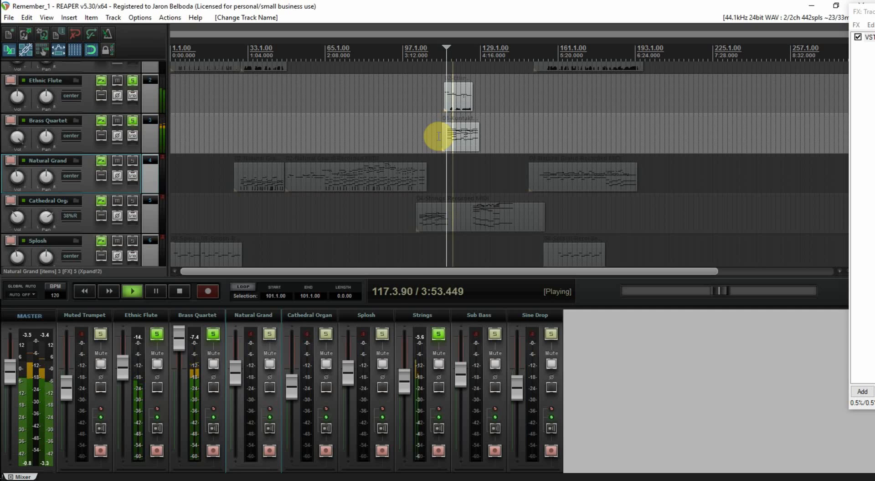
pyautogui.click(327, 334)
pyautogui.press('space')
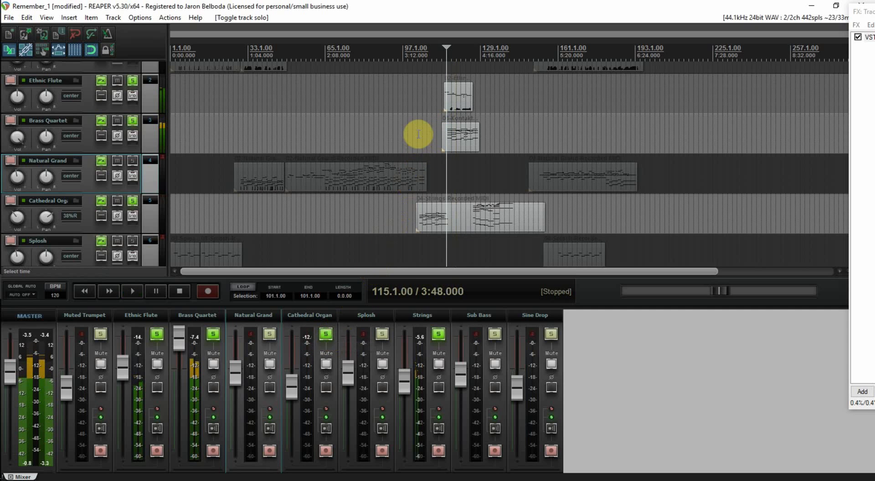
# Step: Set a time selection from bar 103 to bar 155 and open the render settings
pyautogui.moveTo(416, 132); pyautogui.dragTo(541, 158)
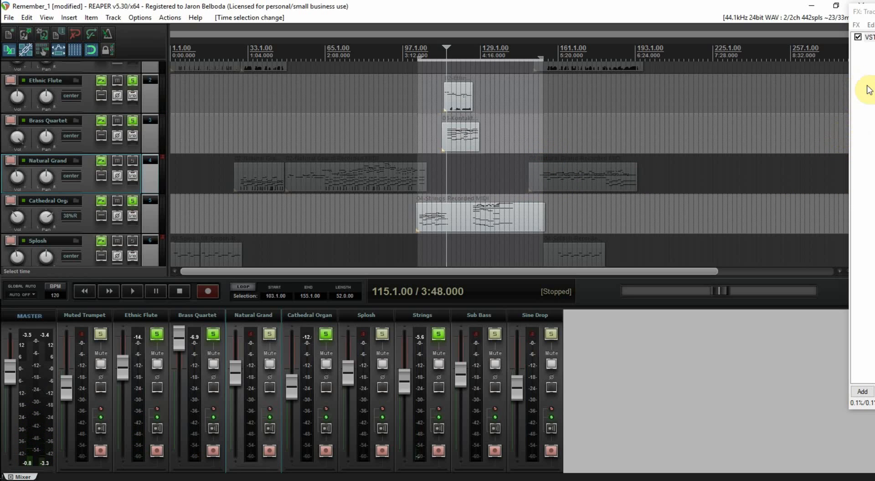
pyautogui.moveTo(872, 11); pyautogui.dragTo(874, 12)
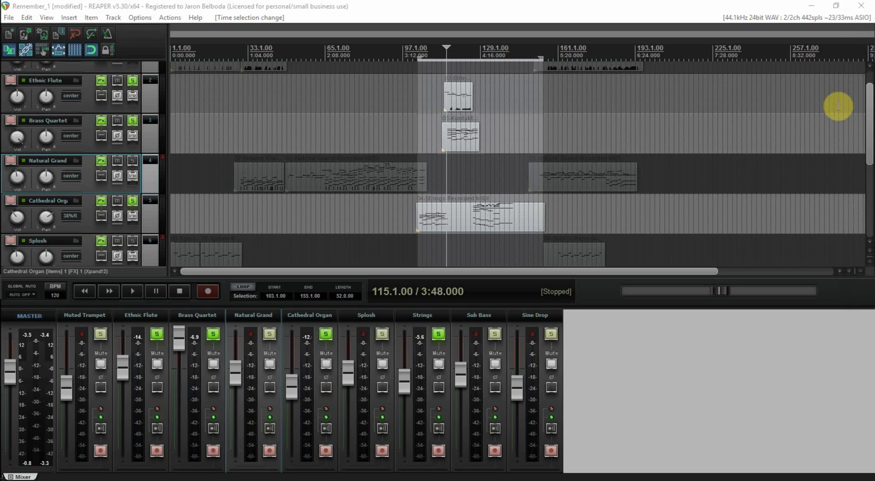
pyautogui.moveTo(869, 137); pyautogui.dragTo(869, 158)
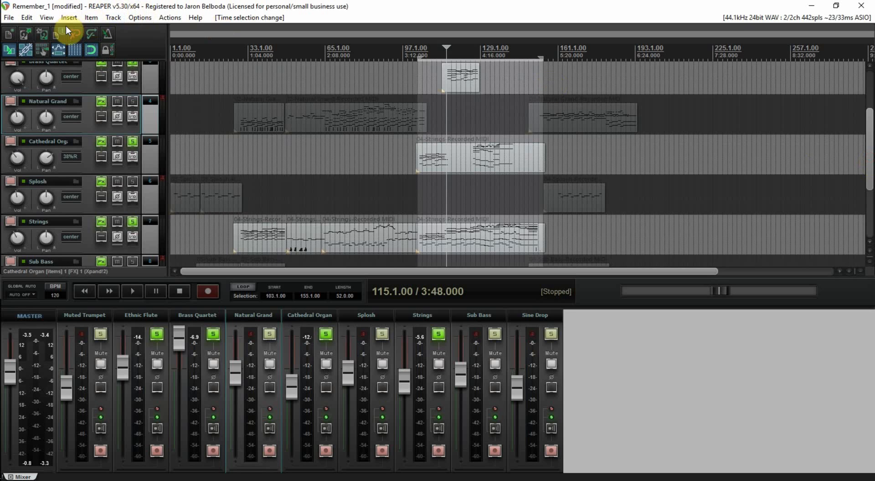
pyautogui.click(10, 20)
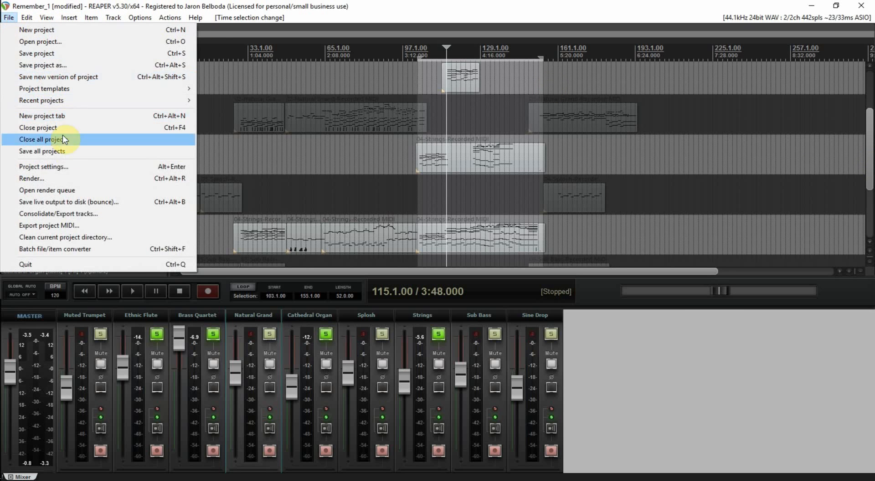
pyautogui.click(79, 177)
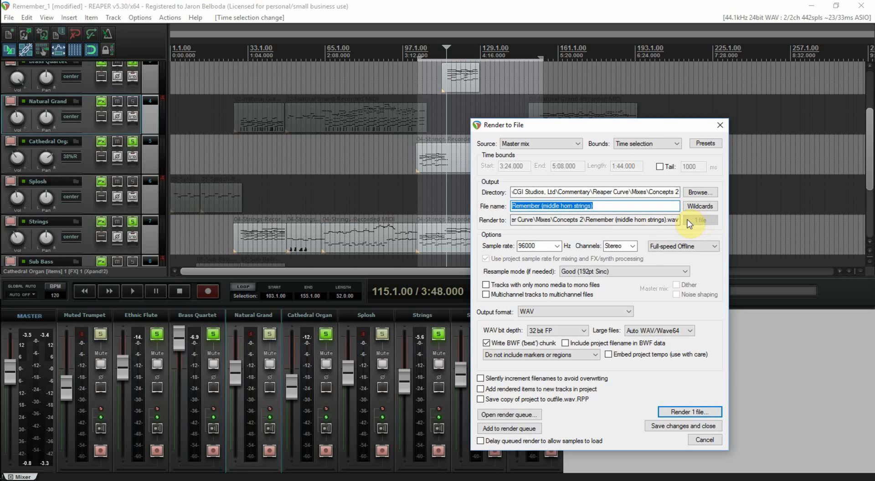
pyautogui.click(694, 413)
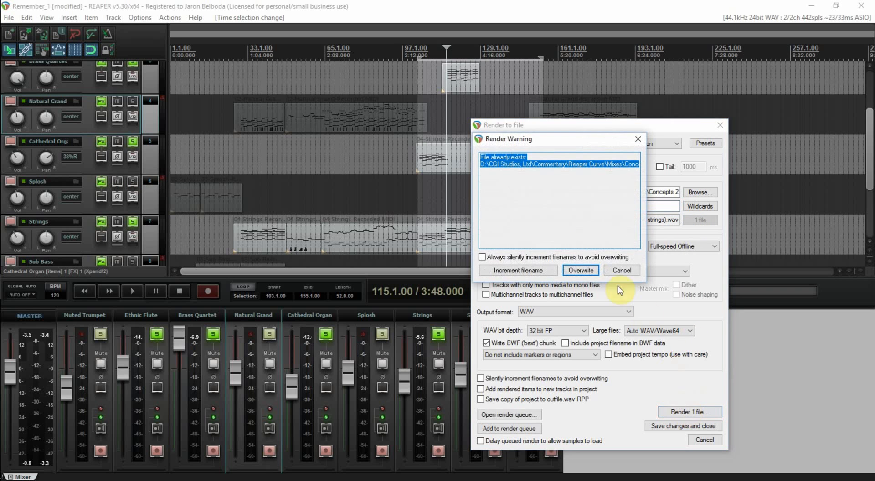
pyautogui.click(582, 270)
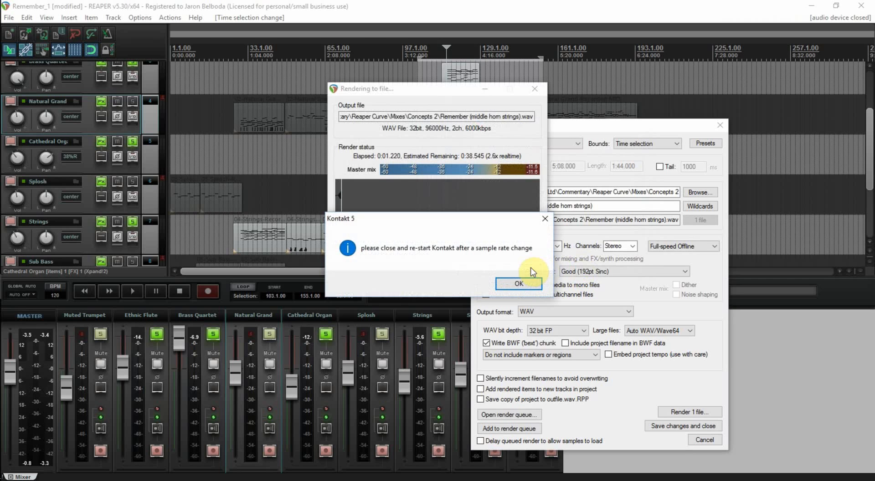
pyautogui.click(526, 283)
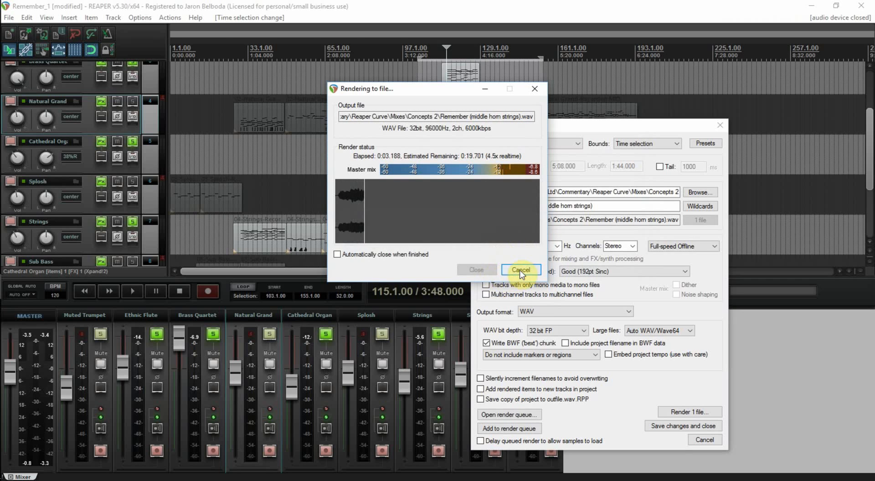
pyautogui.click(521, 270)
pyautogui.click(535, 286)
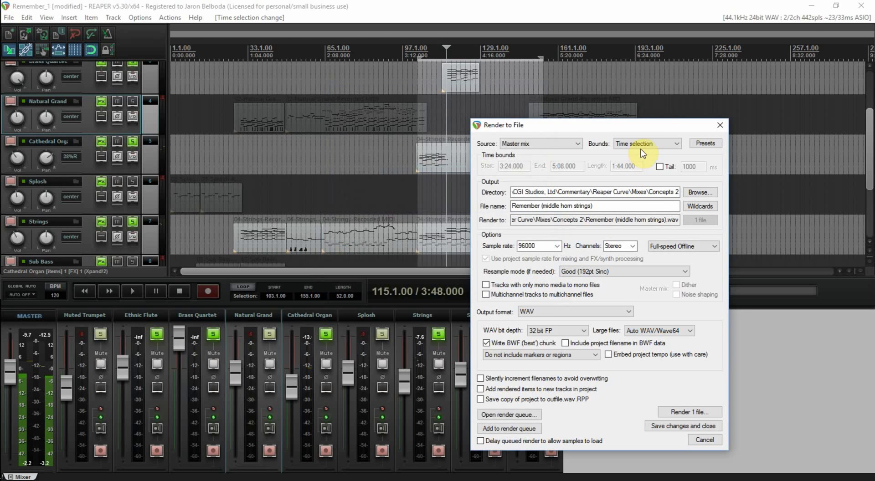
# Step: Render the time selection as a WAV, overwriting Remember (middle horn strings).wav, and launch the file in VLC media player
pyautogui.click(686, 413)
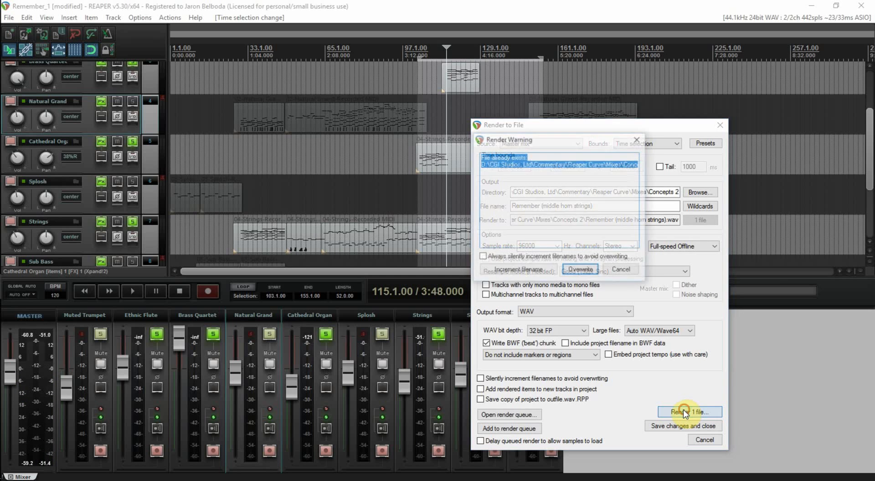
pyautogui.click(587, 272)
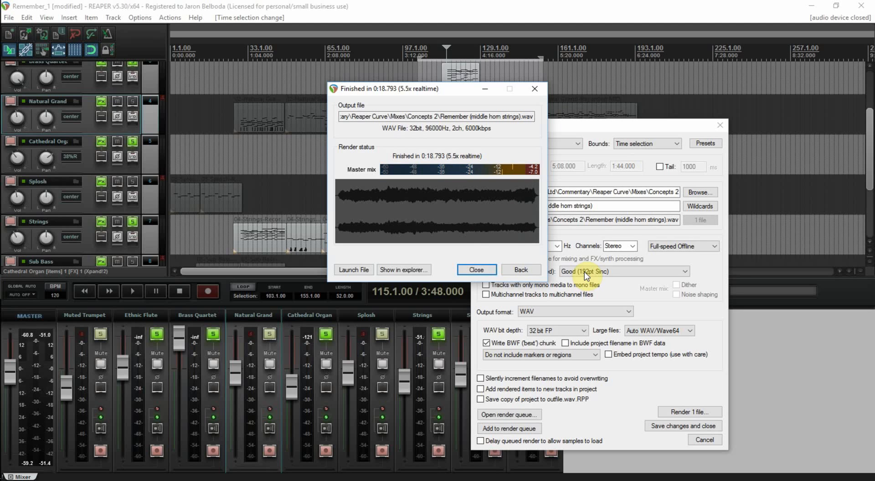
pyautogui.click(354, 271)
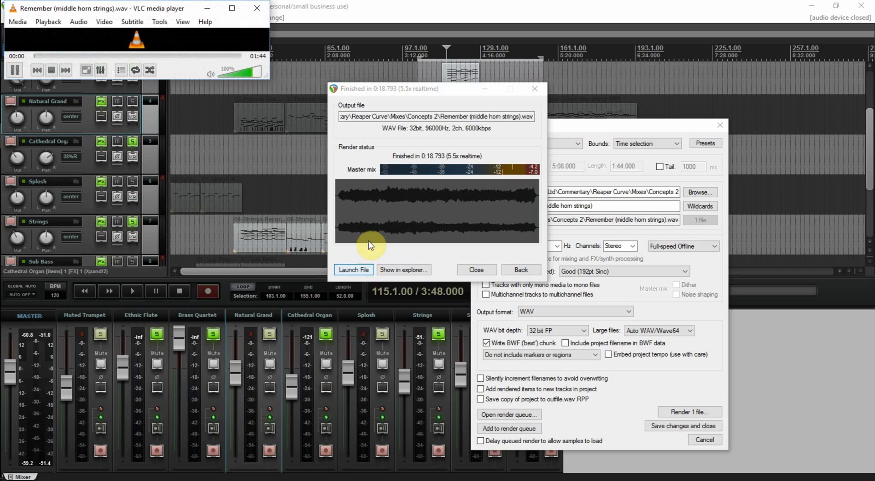
# Step: Listen to a later part of the rendered file, pause it, and close the player and the finished render window
pyautogui.moveTo(130, 11); pyautogui.dragTo(502, 129)
pyautogui.click(438, 174)
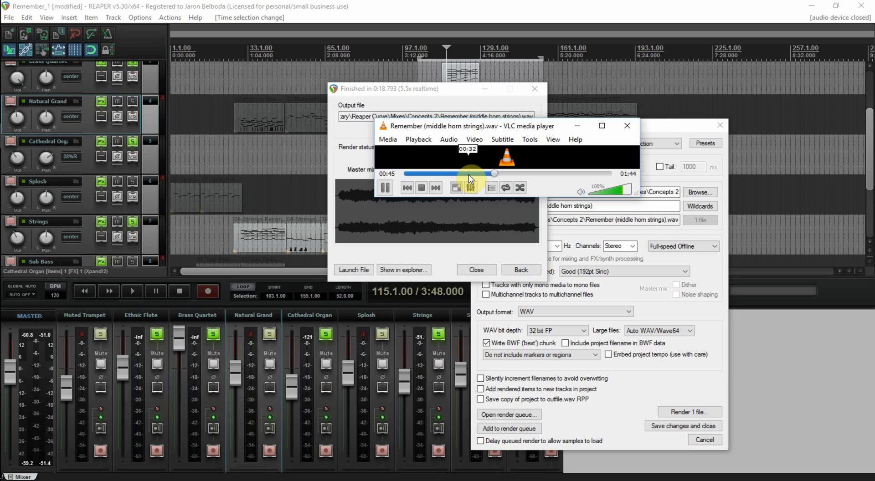
pyautogui.click(390, 191)
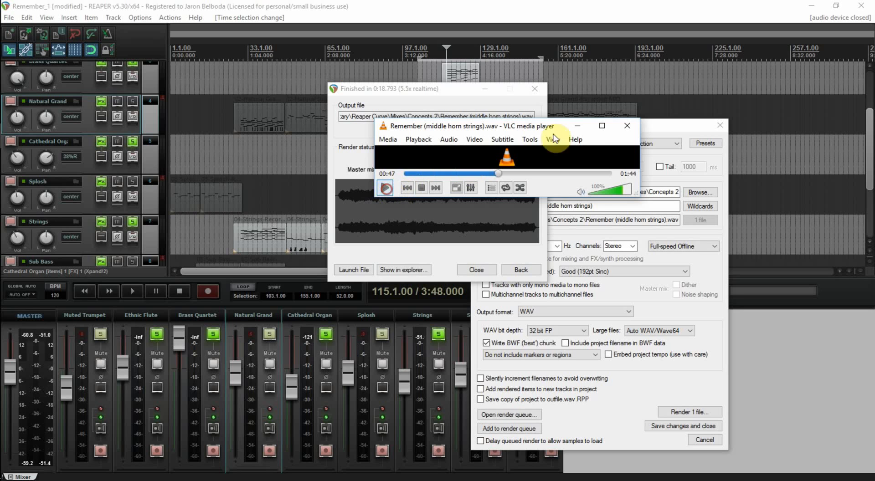
pyautogui.click(633, 125)
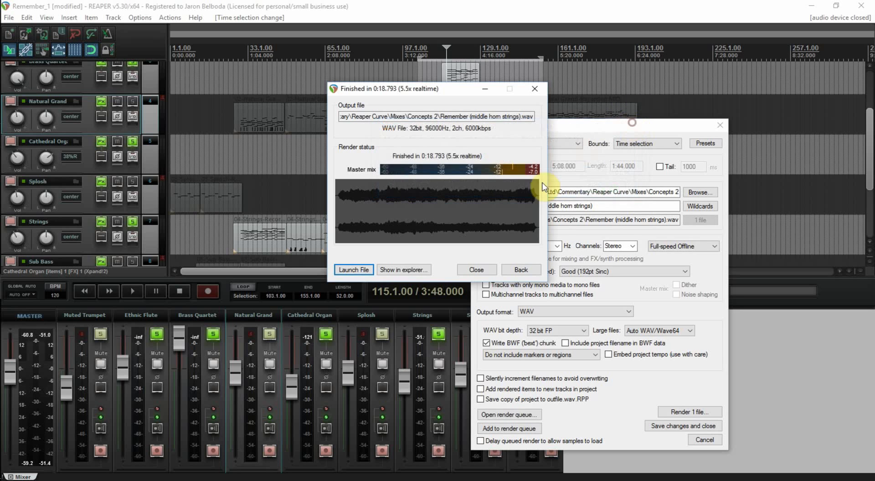
pyautogui.click(483, 271)
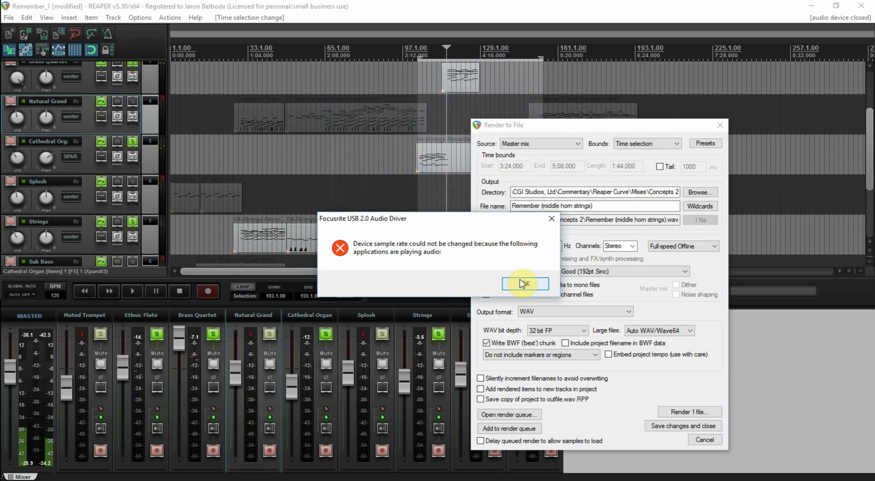
pyautogui.click(521, 283)
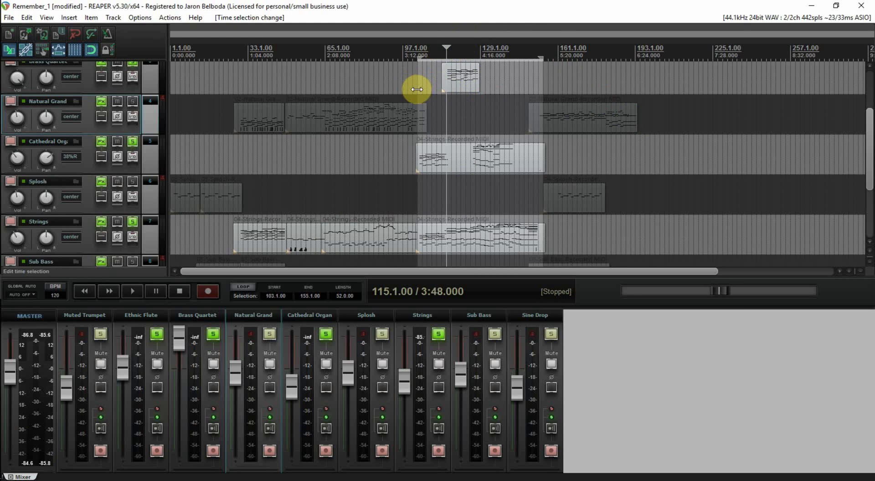
# Step: Clear the time selection and unsolo the Brass Quartet, Ethnic Flute, Cathedral Organ and Strings tracks
pyautogui.moveTo(417, 83); pyautogui.dragTo(545, 82)
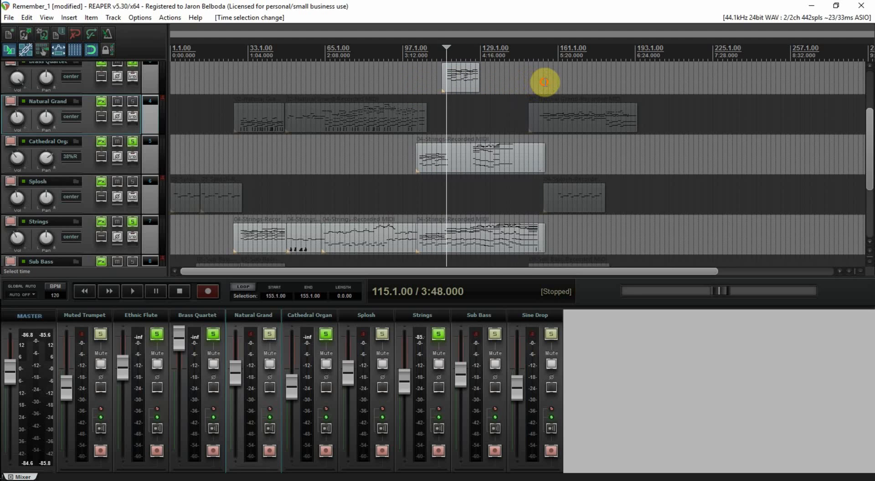
pyautogui.click(427, 78)
pyautogui.moveTo(869, 142); pyautogui.dragTo(870, 137)
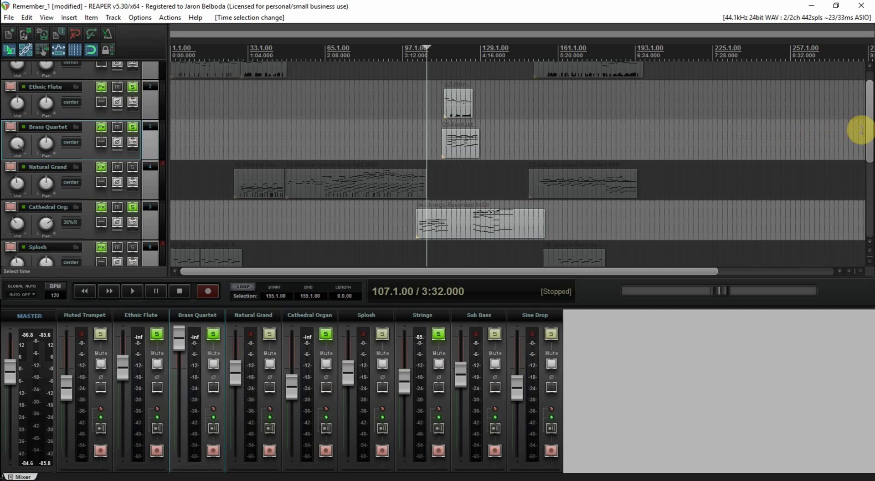
pyautogui.scroll(1, 863, 131)
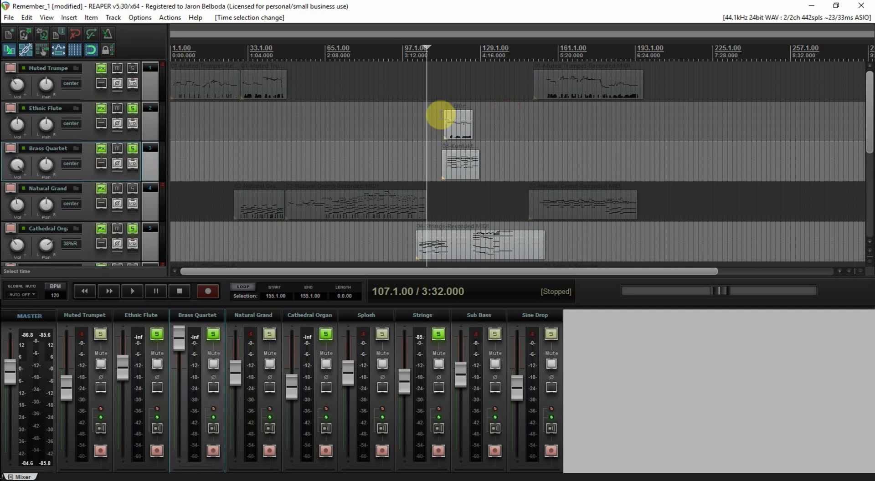
pyautogui.click(213, 336)
pyautogui.click(157, 335)
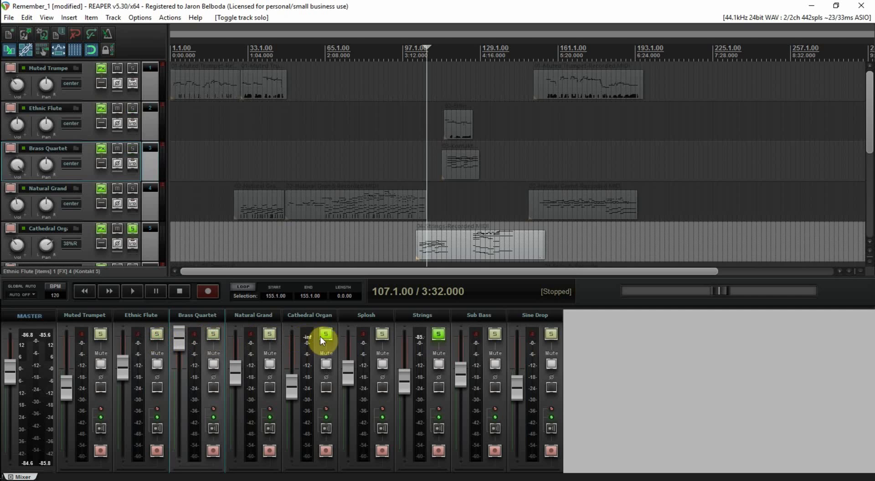
pyautogui.click(325, 335)
pyautogui.click(439, 336)
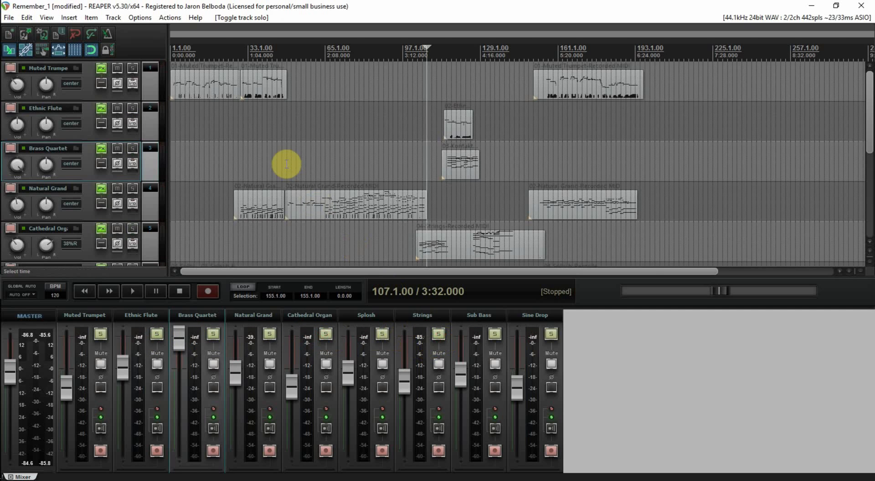
# Step: Briefly audition the full mix from bar 49 and restart playback from the beginning of the project
pyautogui.click(212, 125)
pyautogui.click(288, 139)
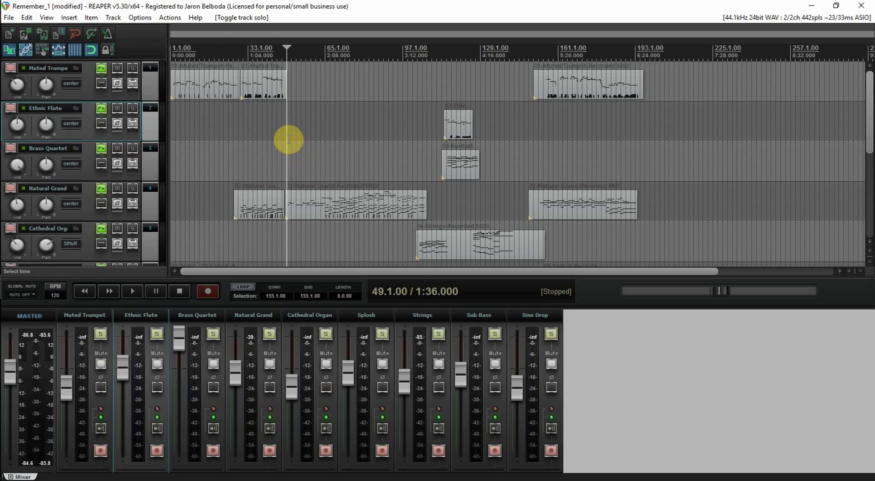
pyautogui.press('space')
pyautogui.press('space')
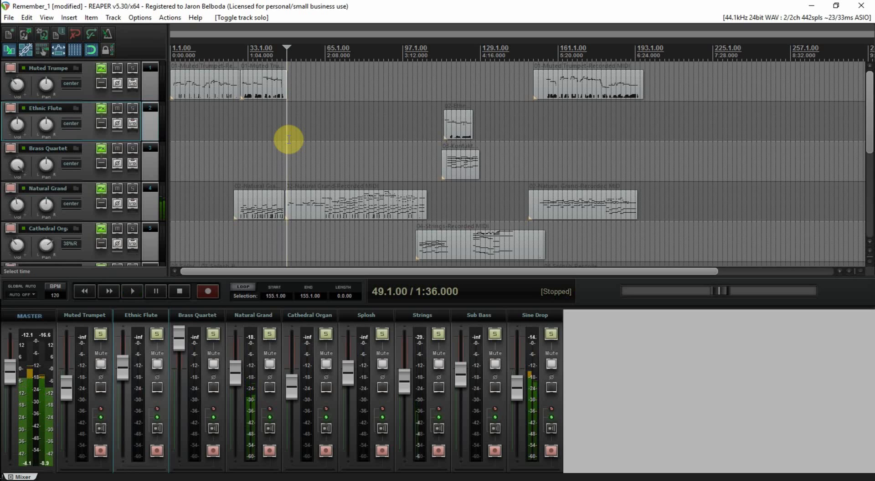
pyautogui.press('Home')
pyautogui.press('space')
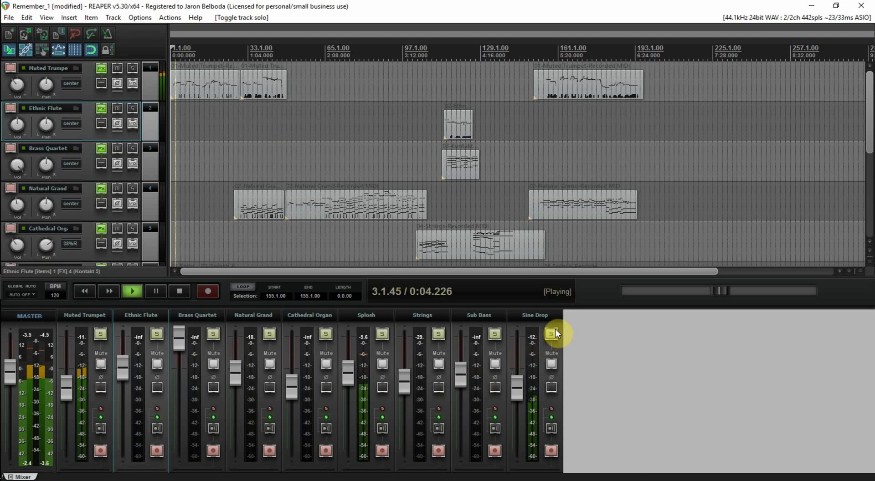
# Step: Open the Sine Drop track's effects chain and lower the ReaComp threshold to -6.8 dB
pyautogui.click(537, 314)
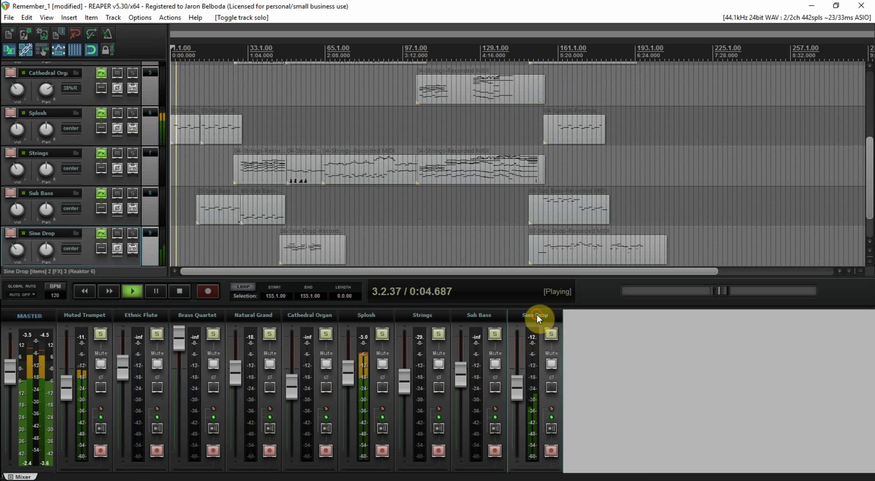
pyautogui.click(102, 234)
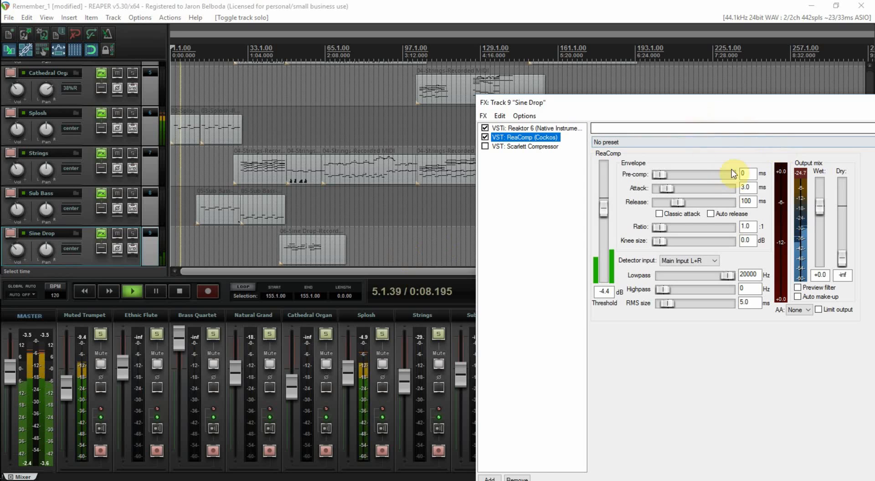
pyautogui.moveTo(770, 112); pyautogui.dragTo(672, 100)
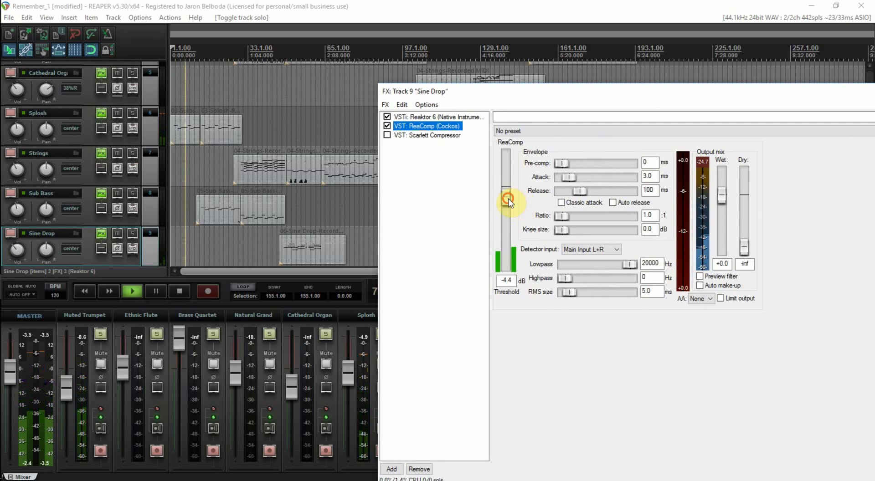
pyautogui.moveTo(508, 203); pyautogui.dragTo(510, 208)
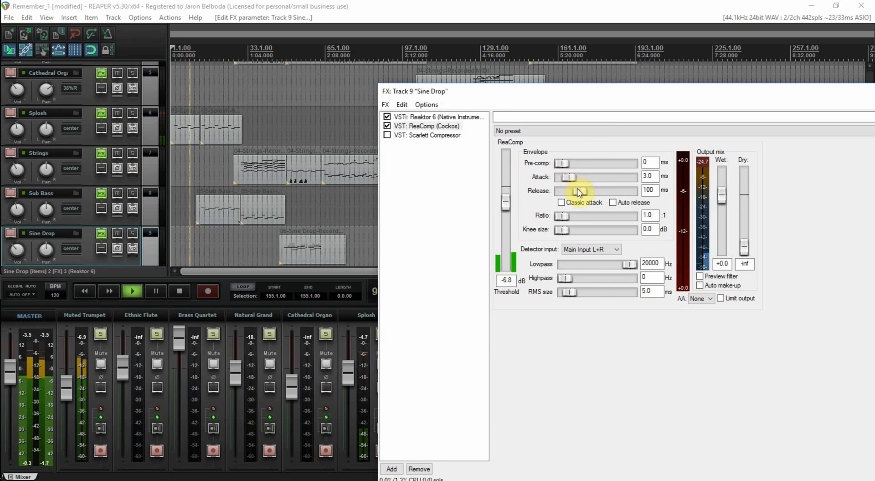
# Step: Set the ReaComp release time on the Sine Drop track to 10 ms
pyautogui.moveTo(575, 194); pyautogui.dragTo(571, 193)
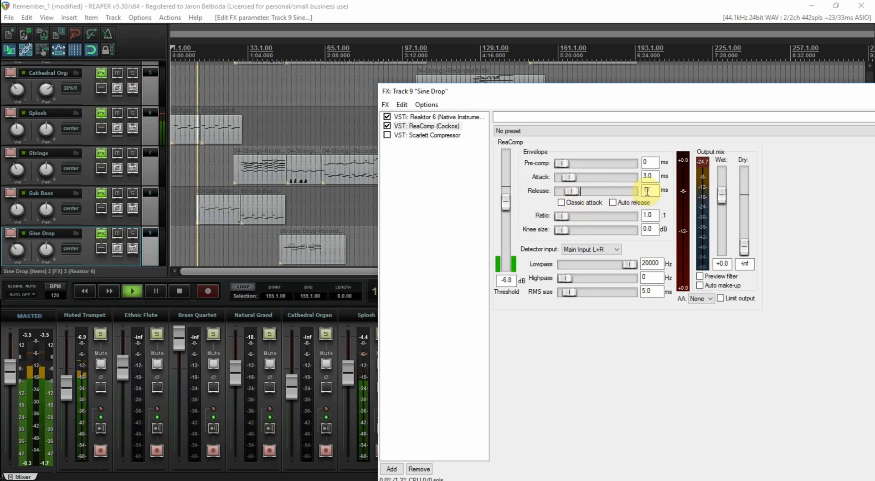
pyautogui.moveTo(649, 191); pyautogui.dragTo(639, 191)
pyautogui.write('10')
pyautogui.press('Return')
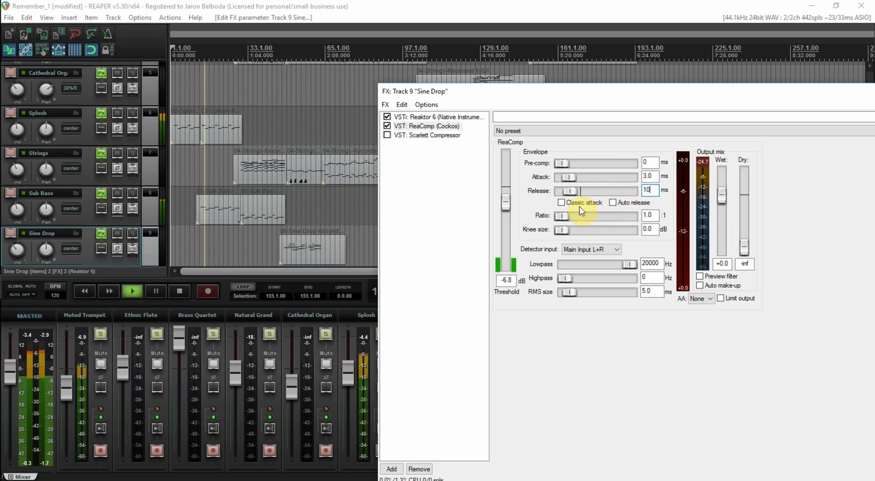
# Step: Enable classic attack in ReaComp and set the ratio to 2.3:1, keeping the knee size at 0.0 dB
pyautogui.click(547, 202)
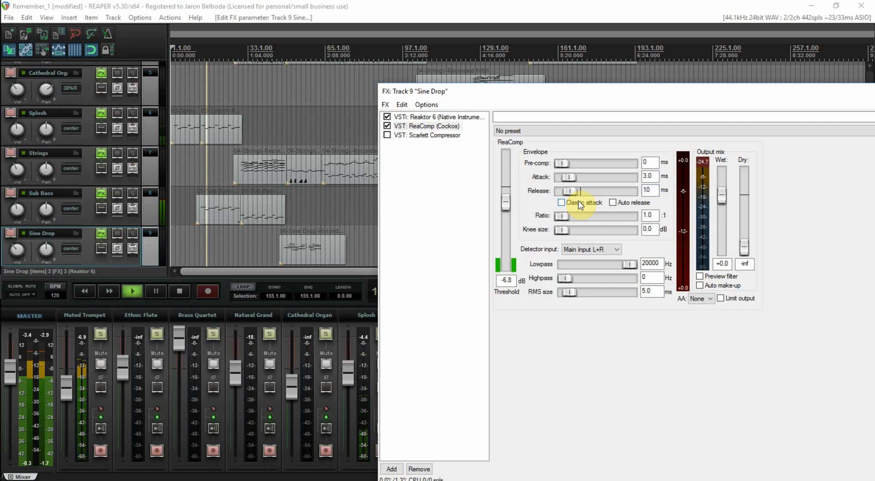
pyautogui.click(563, 205)
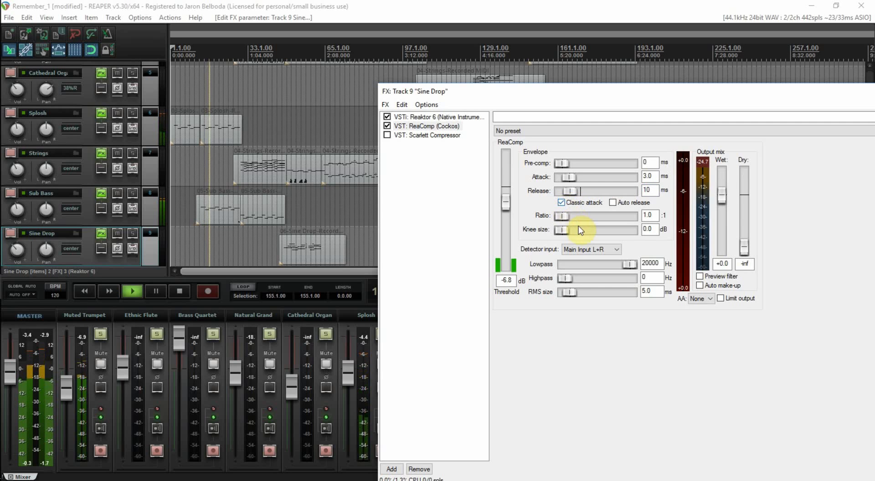
pyautogui.moveTo(569, 222); pyautogui.dragTo(576, 222)
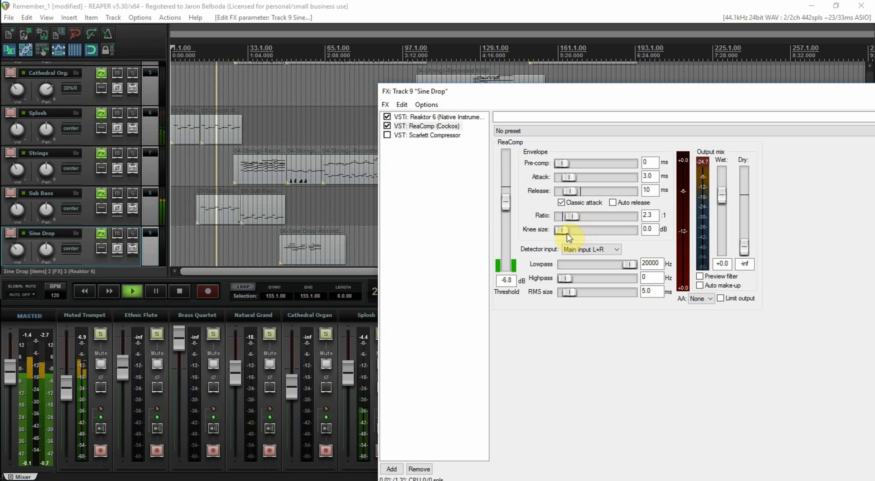
pyautogui.moveTo(565, 233)
pyautogui.mouseDown()
pyautogui.moveTo(579, 234)
pyautogui.moveTo(554, 236)
pyautogui.mouseUp()
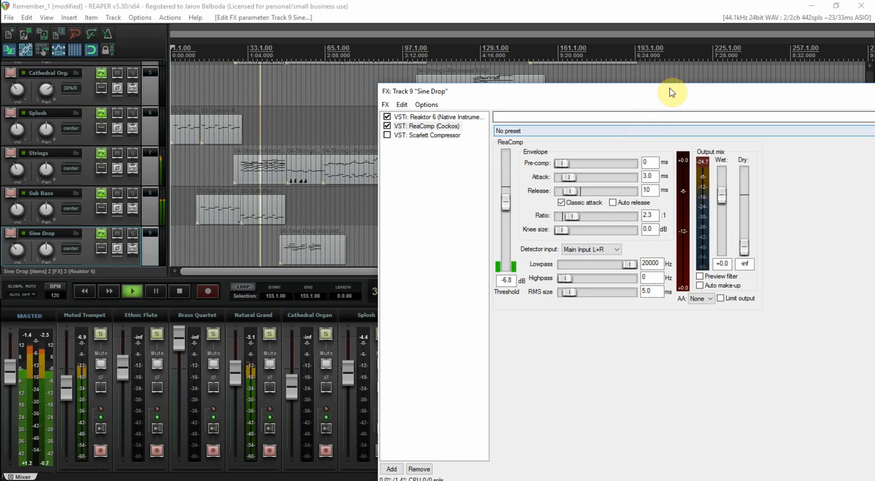
# Step: Audition the compressed Sine Drop from the start of its first item, close its effects window and stop playback
pyautogui.press('space')
pyautogui.click(292, 133)
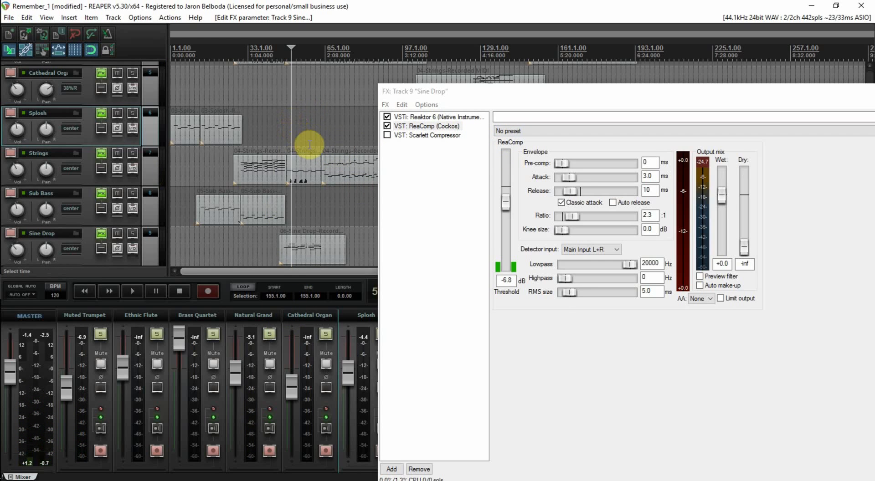
pyautogui.click(280, 141)
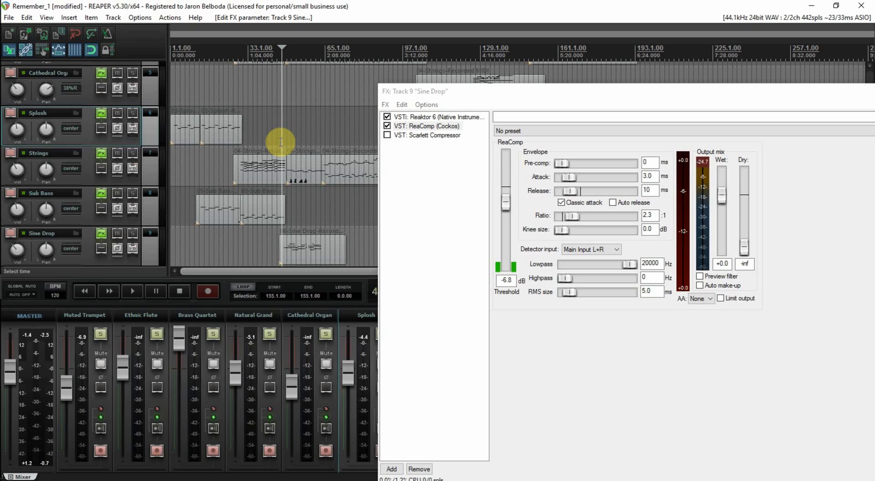
pyautogui.press('space')
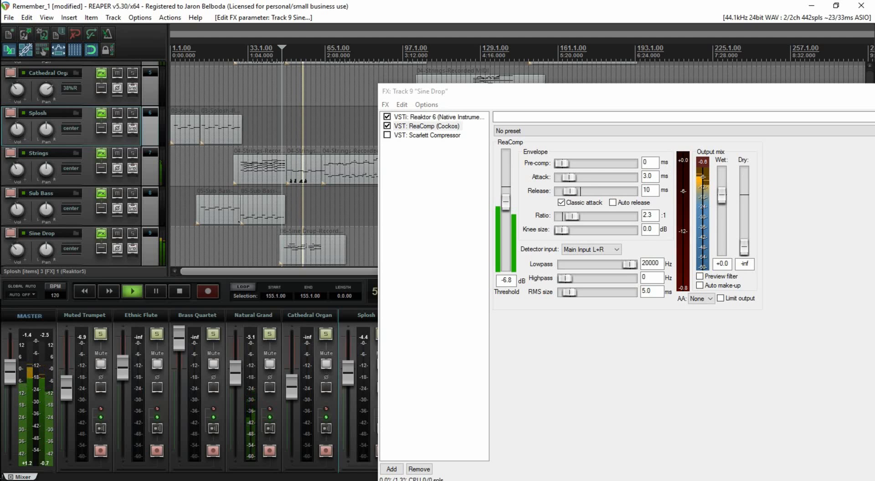
pyautogui.press('Escape')
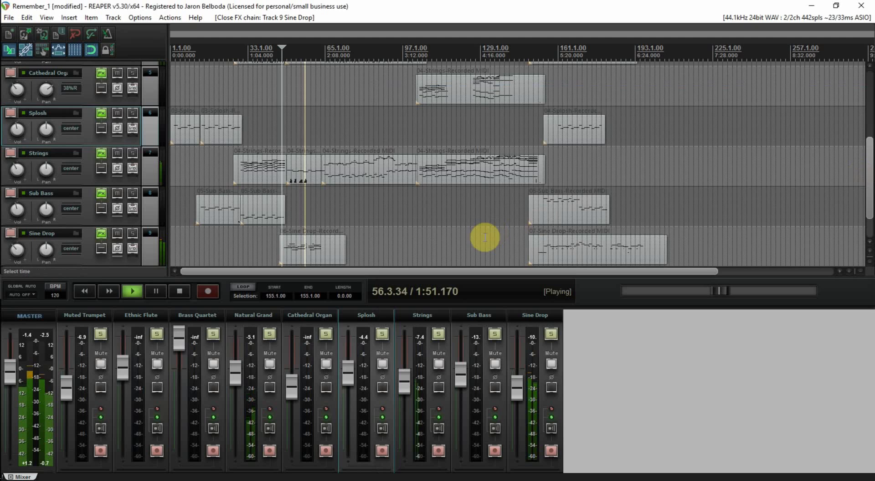
pyautogui.press('space')
# Step: Play the mix from bar 153 and check the ReaComp meters on Sine Drop beside the track and mixer levels
pyautogui.click(540, 233)
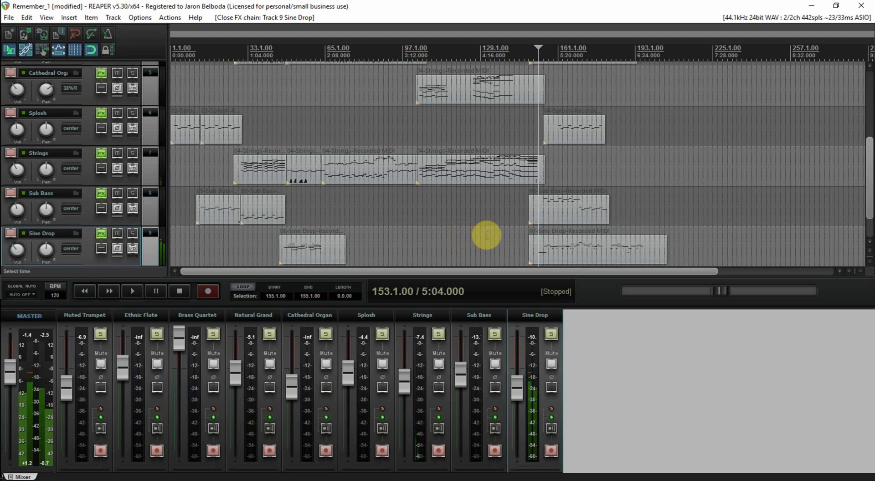
pyautogui.press('space')
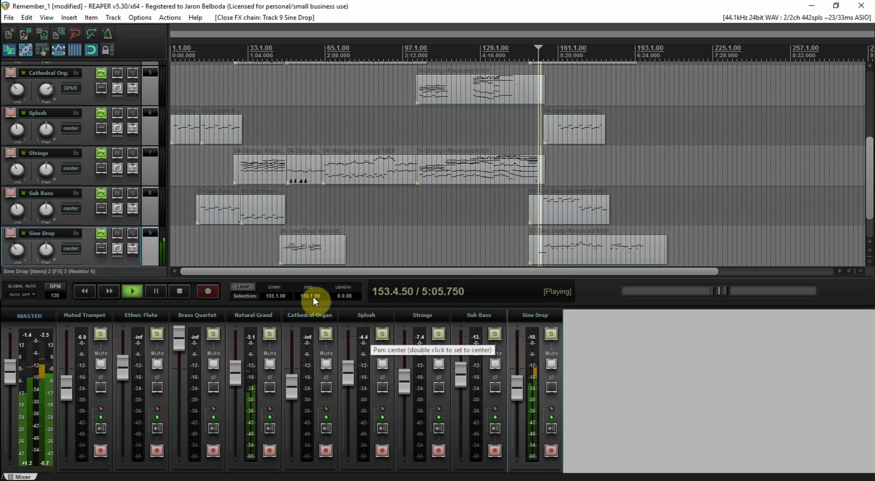
pyautogui.click(102, 233)
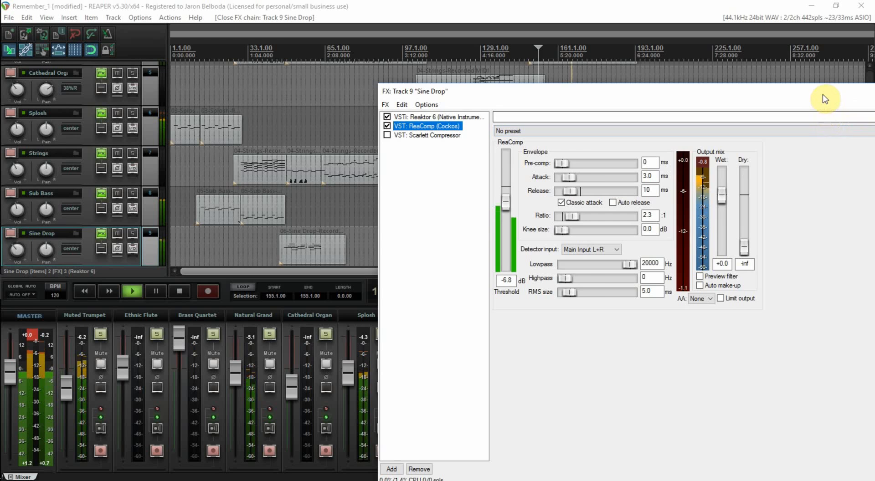
pyautogui.moveTo(824, 94); pyautogui.dragTo(873, 100)
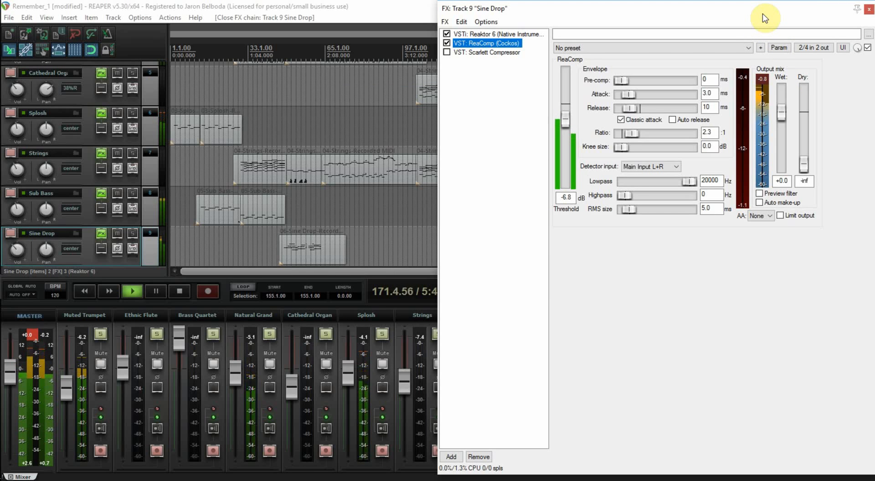
pyautogui.moveTo(758, 19); pyautogui.dragTo(760, 90)
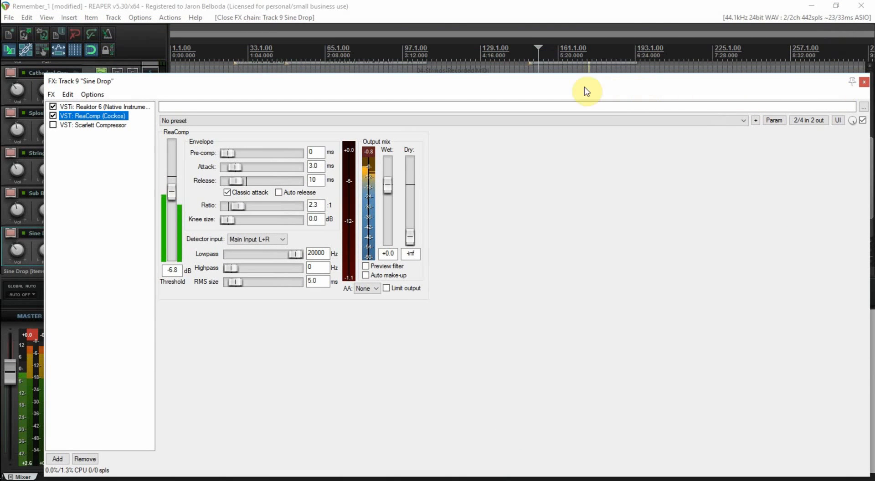
pyautogui.moveTo(446, 90); pyautogui.dragTo(874, 117)
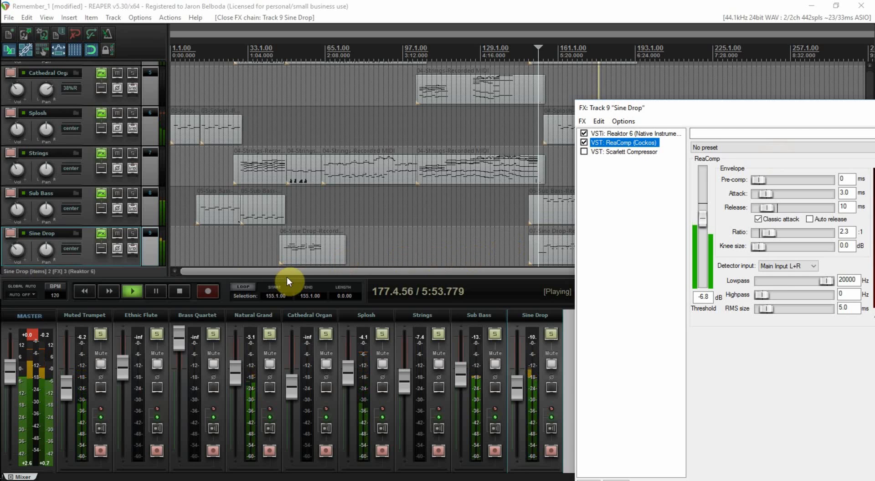
# Step: Stop playback, close the Sine Drop effects window and save the project
pyautogui.click(179, 291)
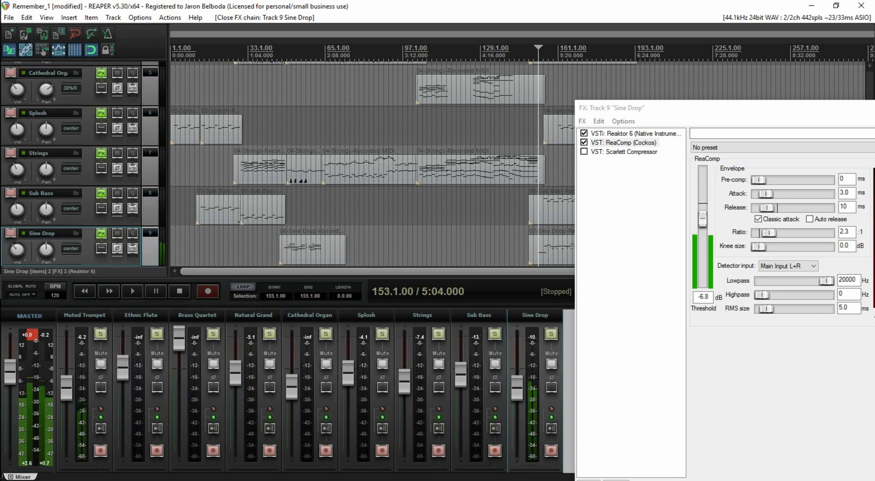
pyautogui.click(874, 108)
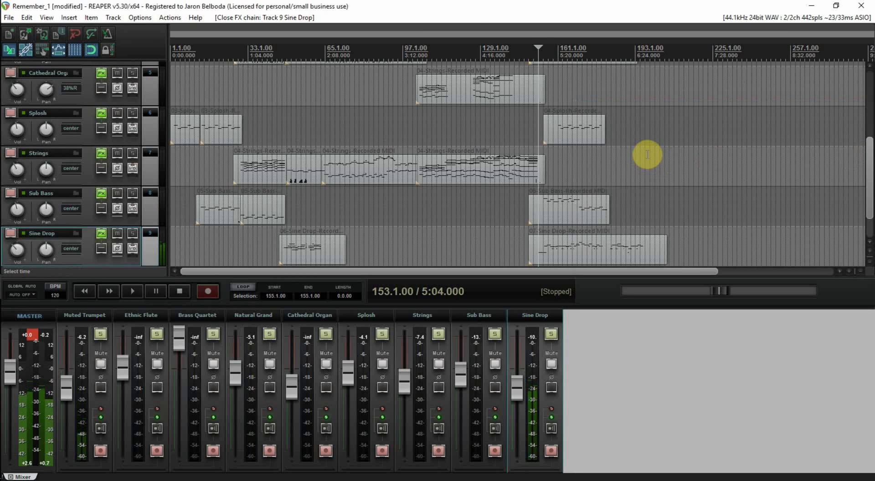
pyautogui.click(450, 2)
pyautogui.hotkey('ctrl', 's')
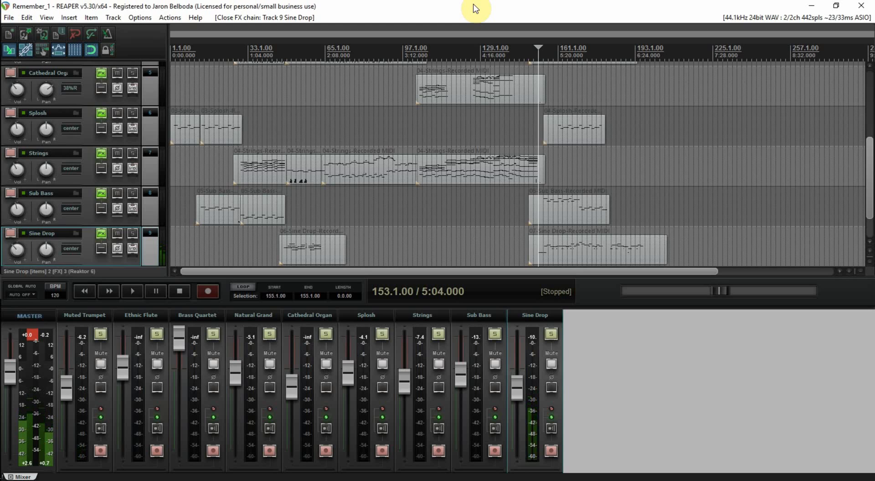